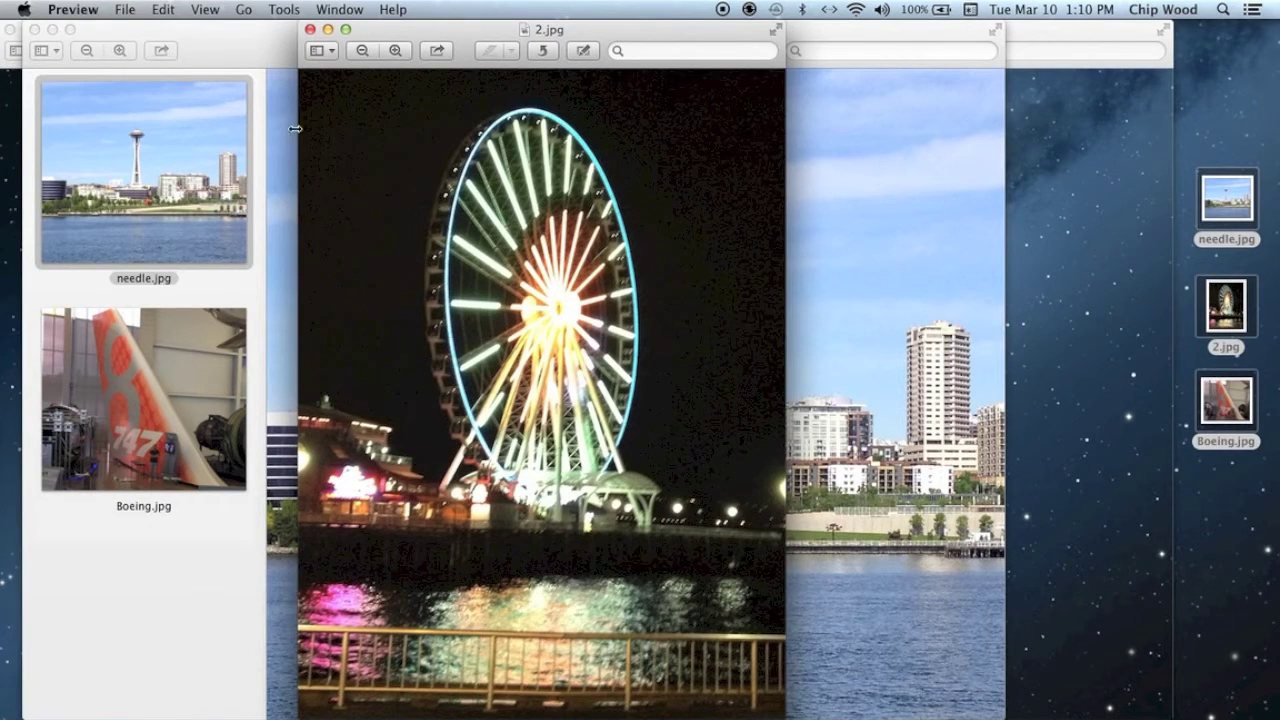
- Close the open 2.jpg and needle.jpg image windows and clear the file selection on the desktop
left_click(310, 29)
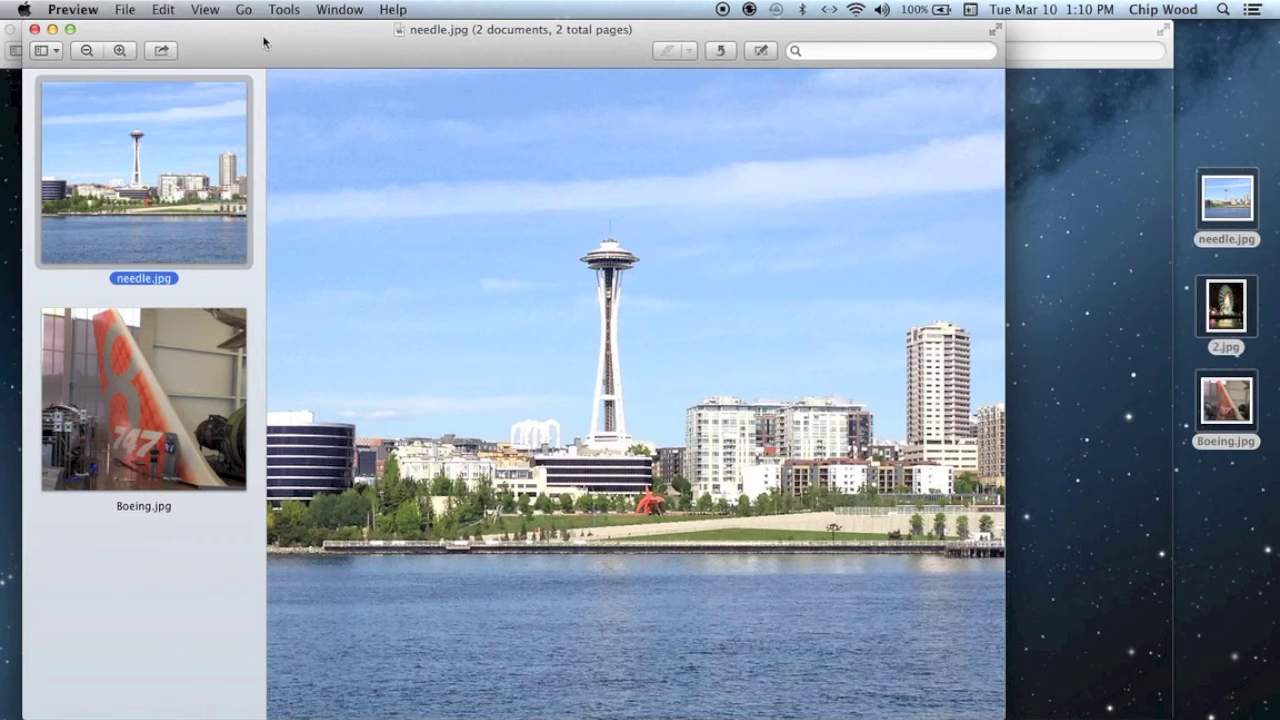
left_click(35, 30)
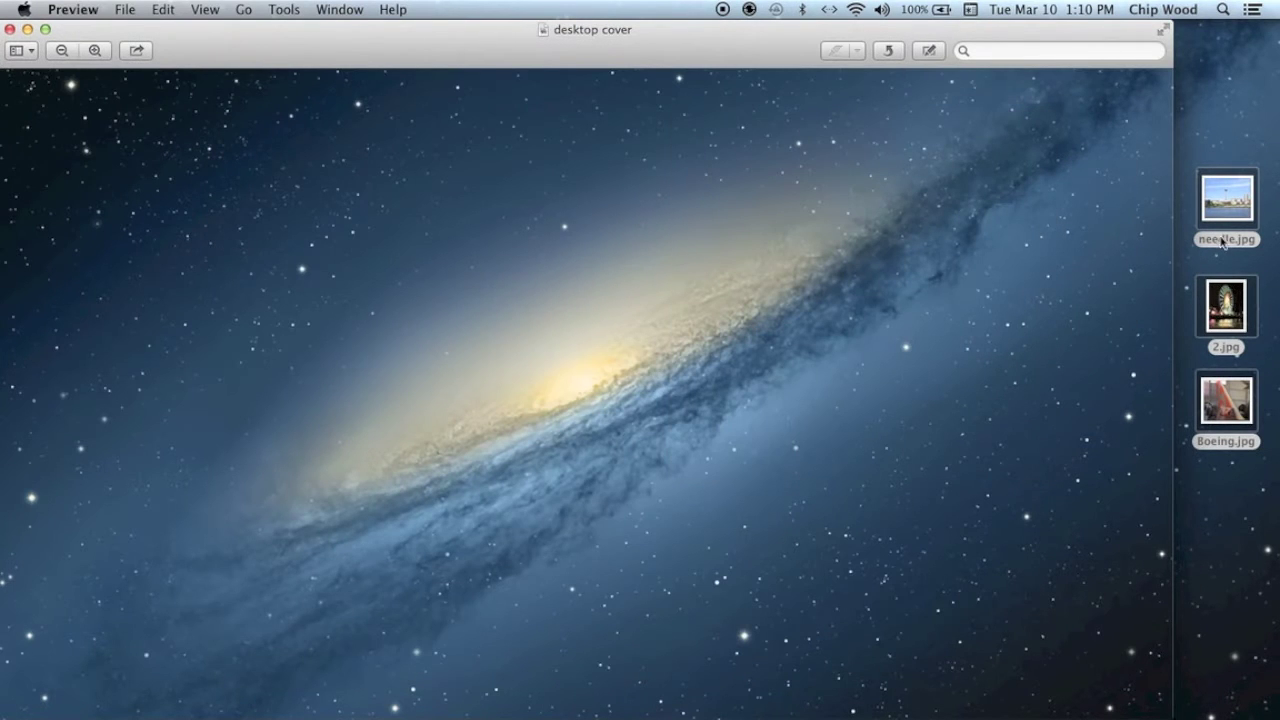
left_click(1229, 485)
key("super+a")
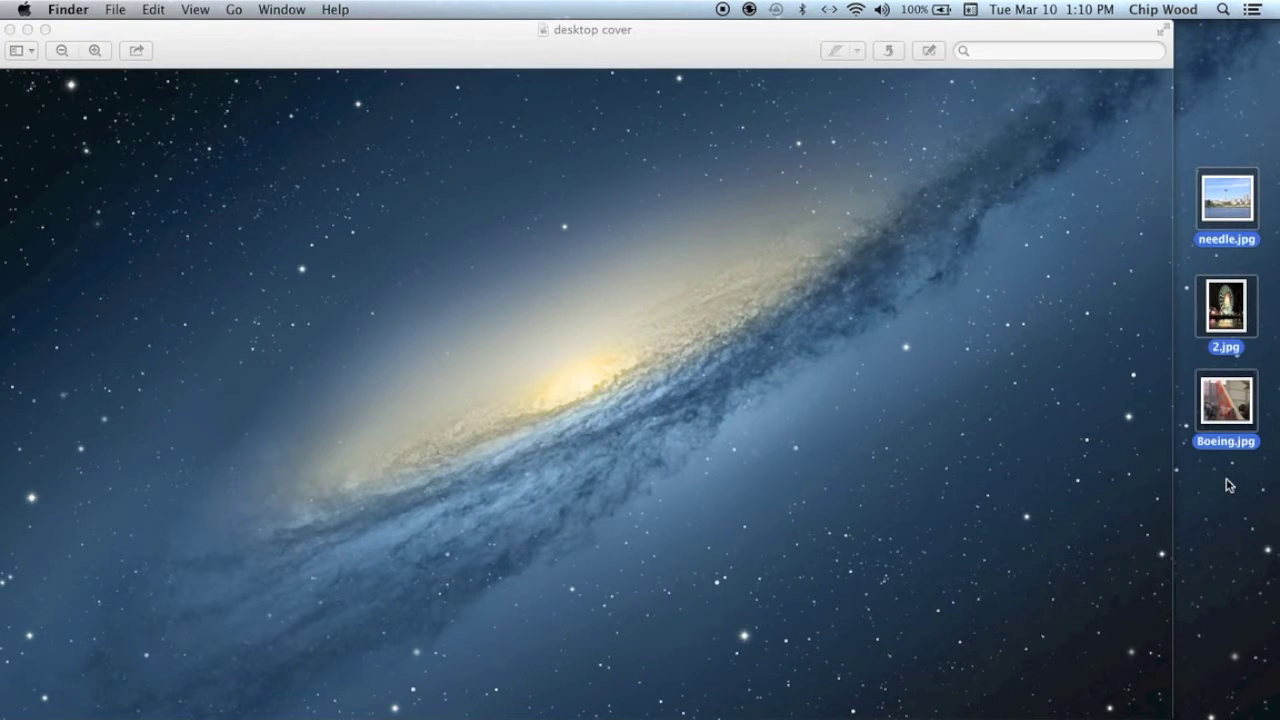
left_click(1229, 485)
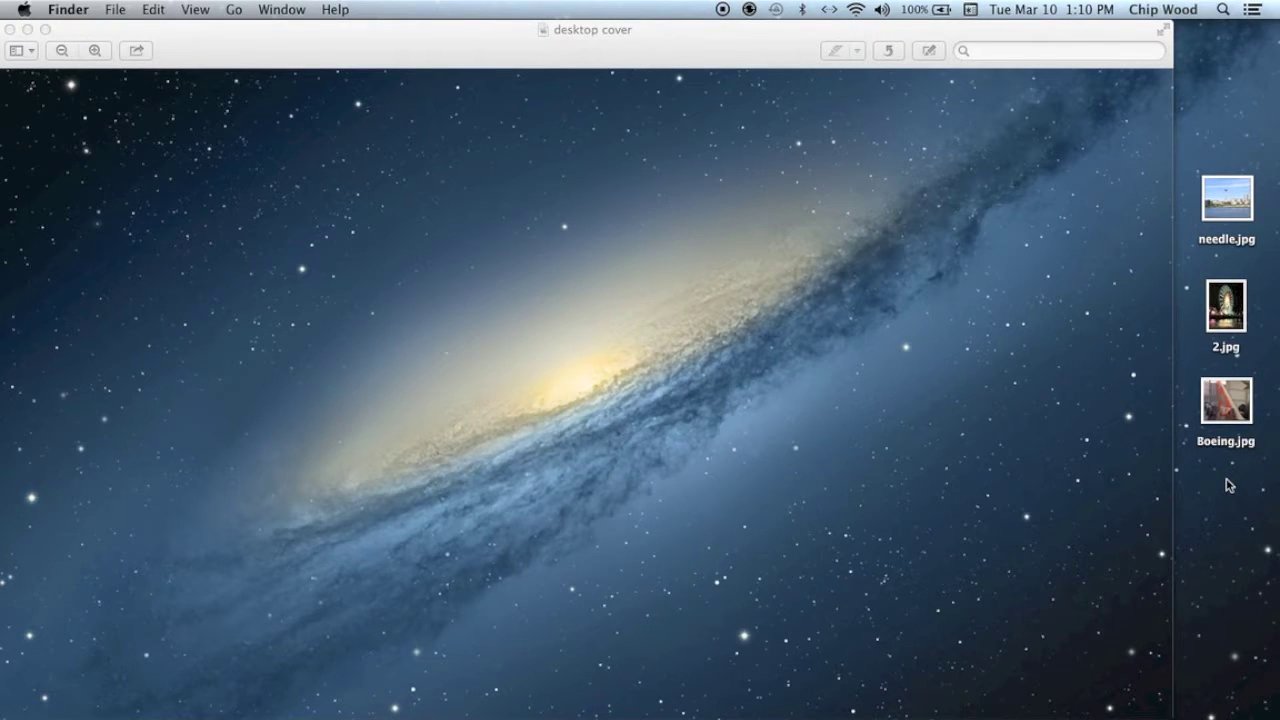
- Open needle.jpg from the desktop and show its thumbnail sidebar
double_click(1227, 195)
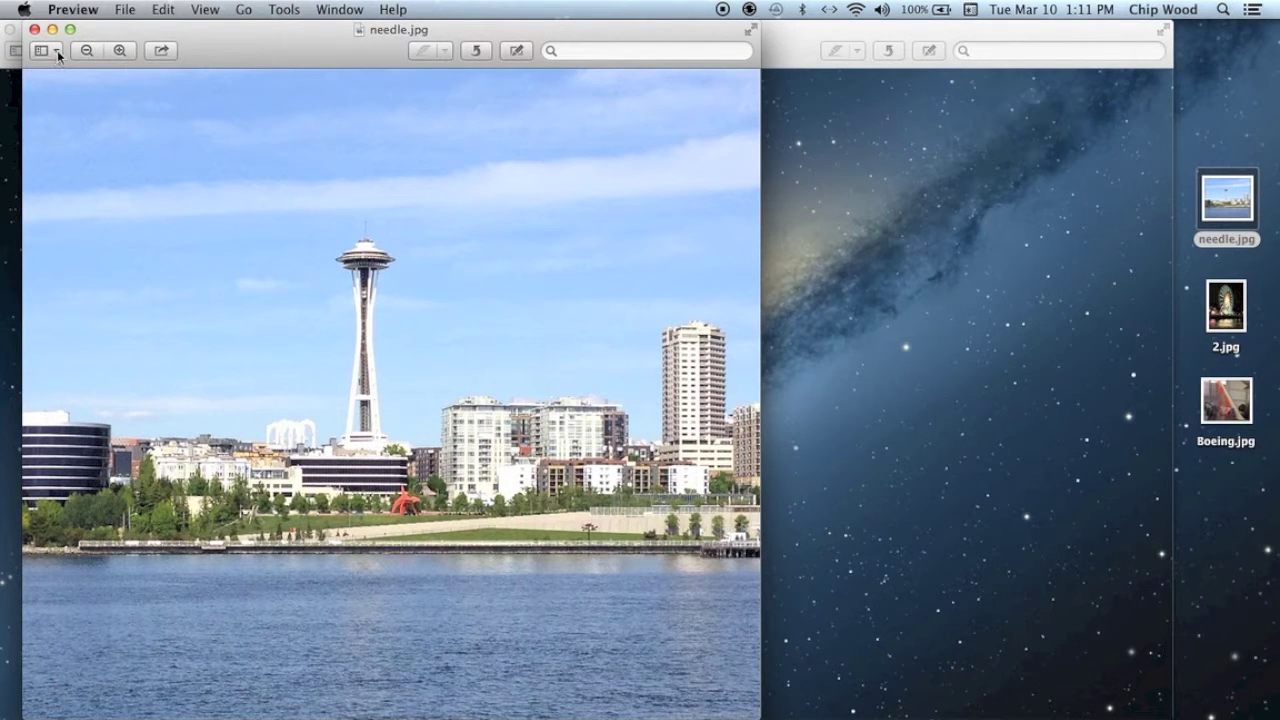
left_click(57, 52)
left_click(85, 91)
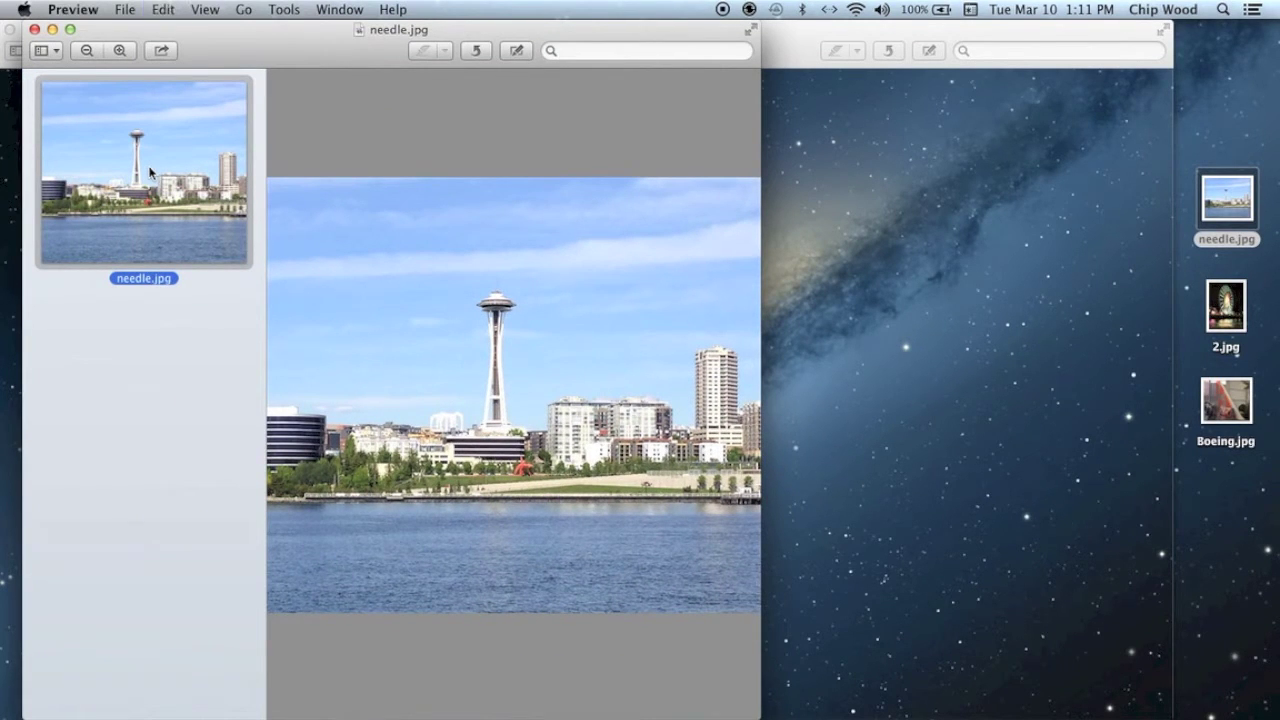
- Resize needle.jpg to a width of 45 inches with proportional scaling turned off
left_click(286, 12)
left_click(336, 112)
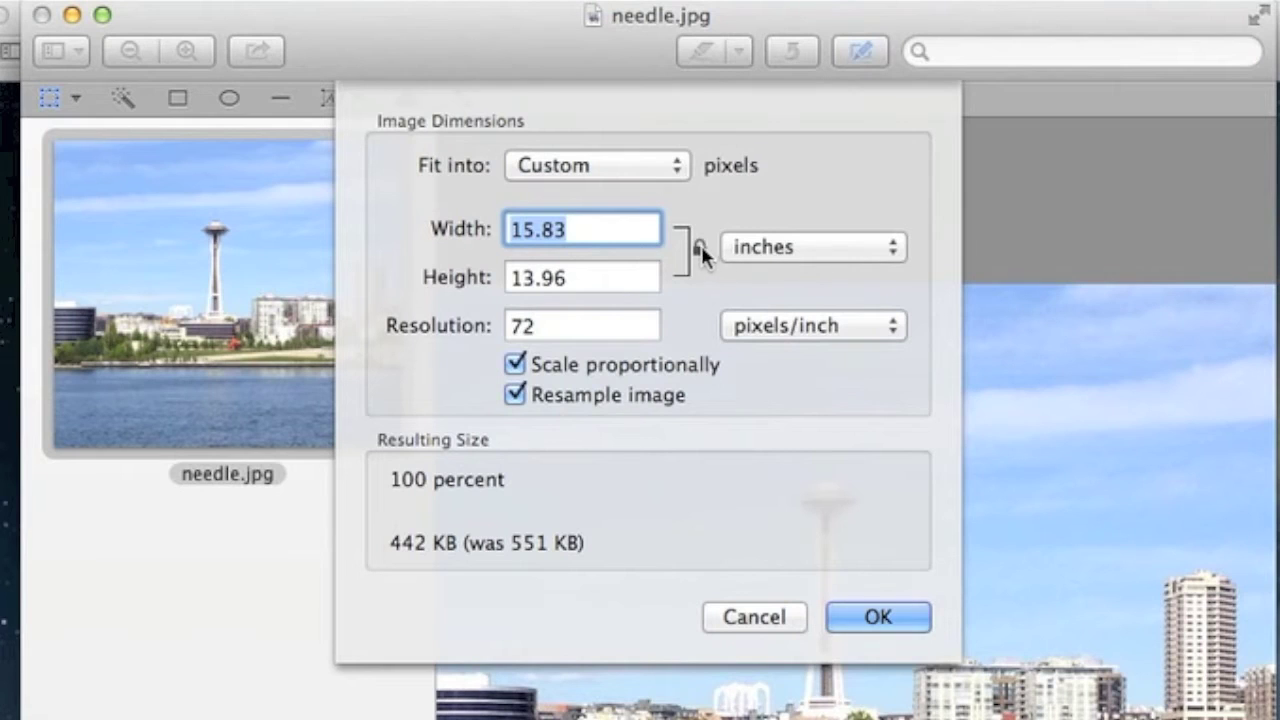
left_click(700, 248)
left_click(568, 230)
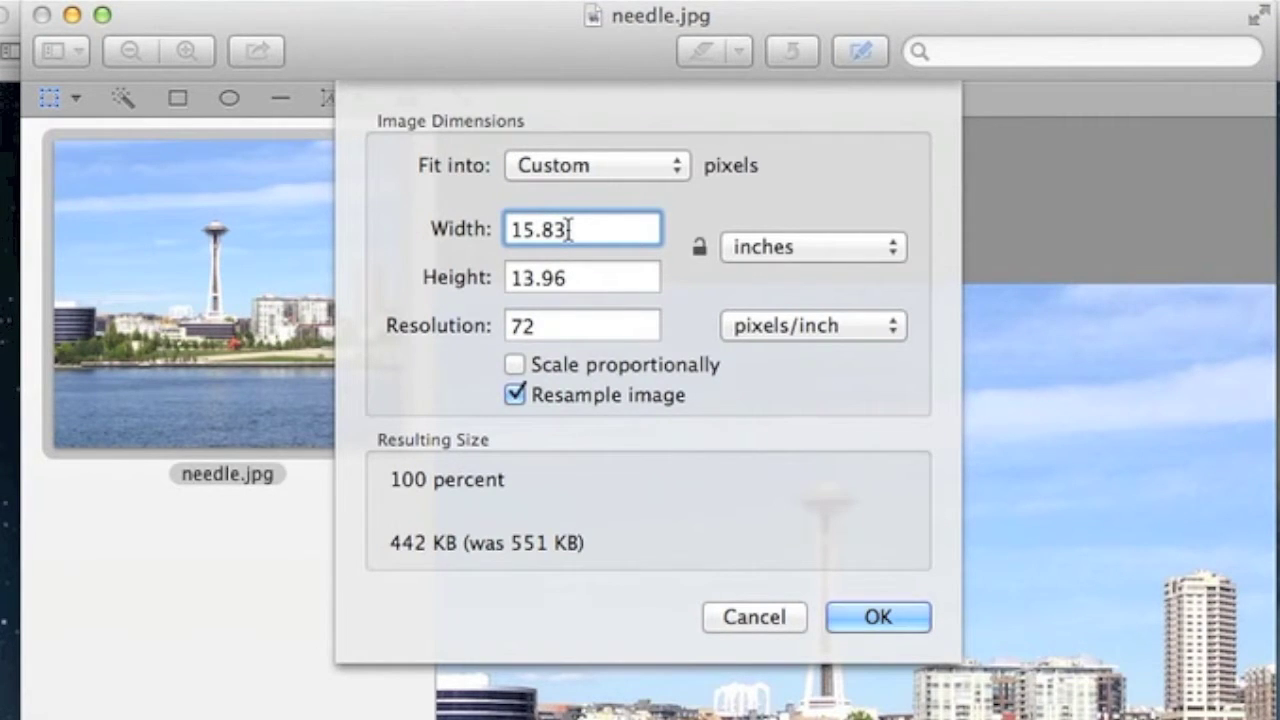
key("BackSpace")
key("BackSpace")
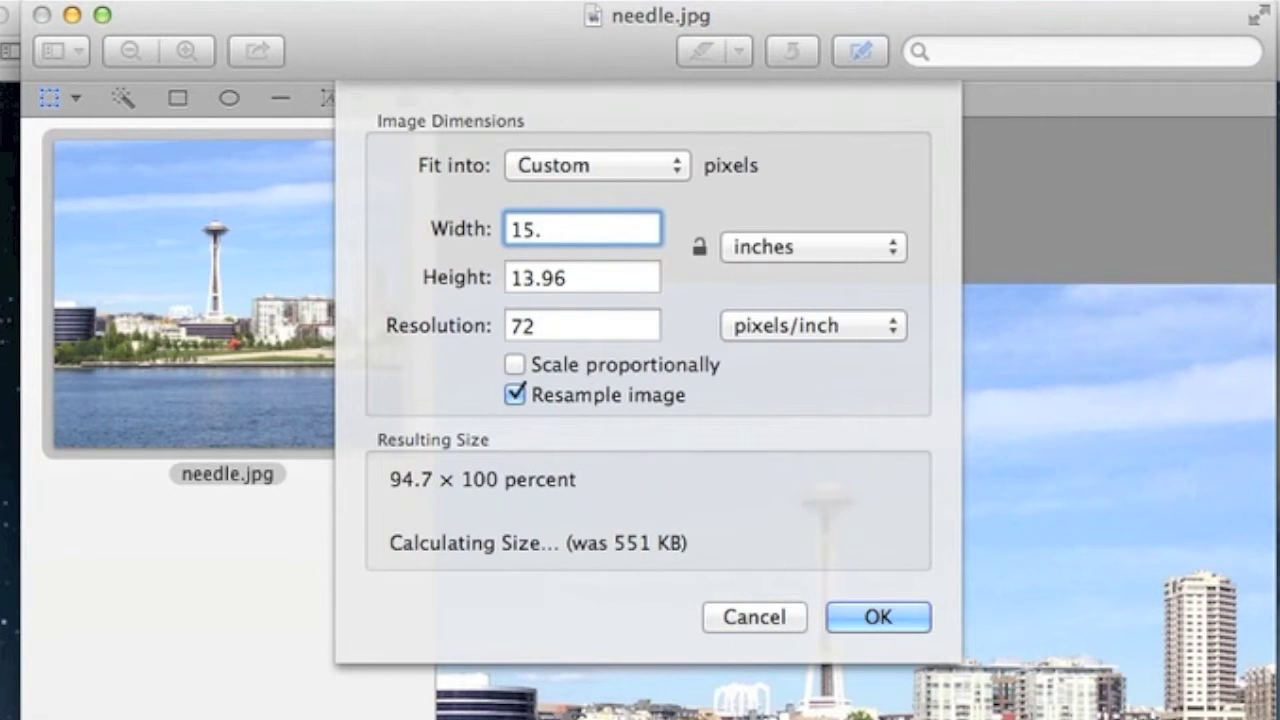
key("BackSpace")
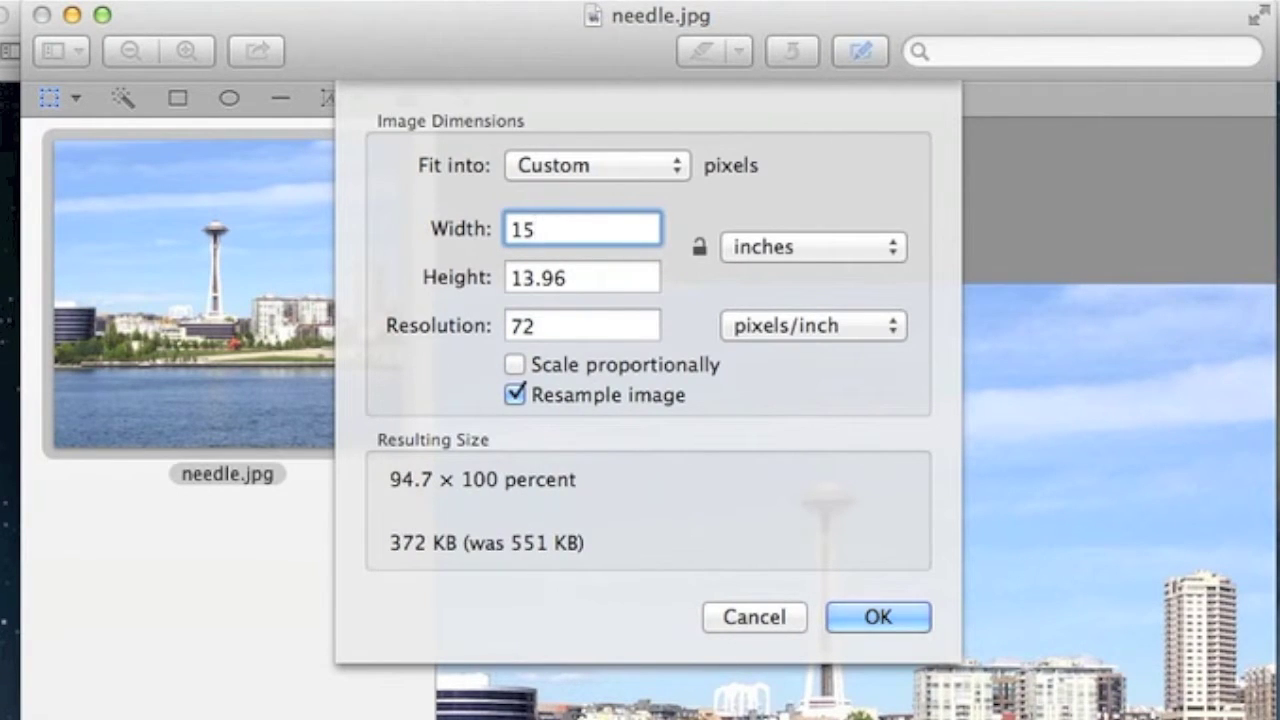
key("BackSpace")
key("BackSpace")
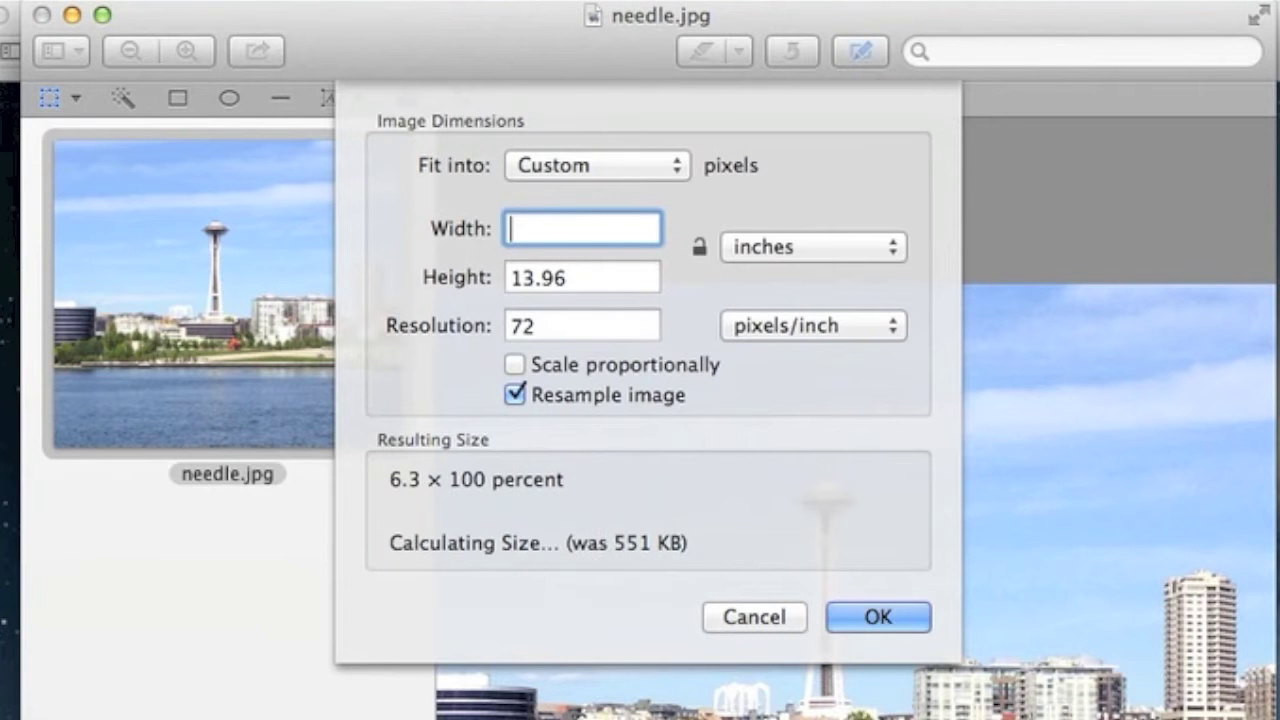
type("45")
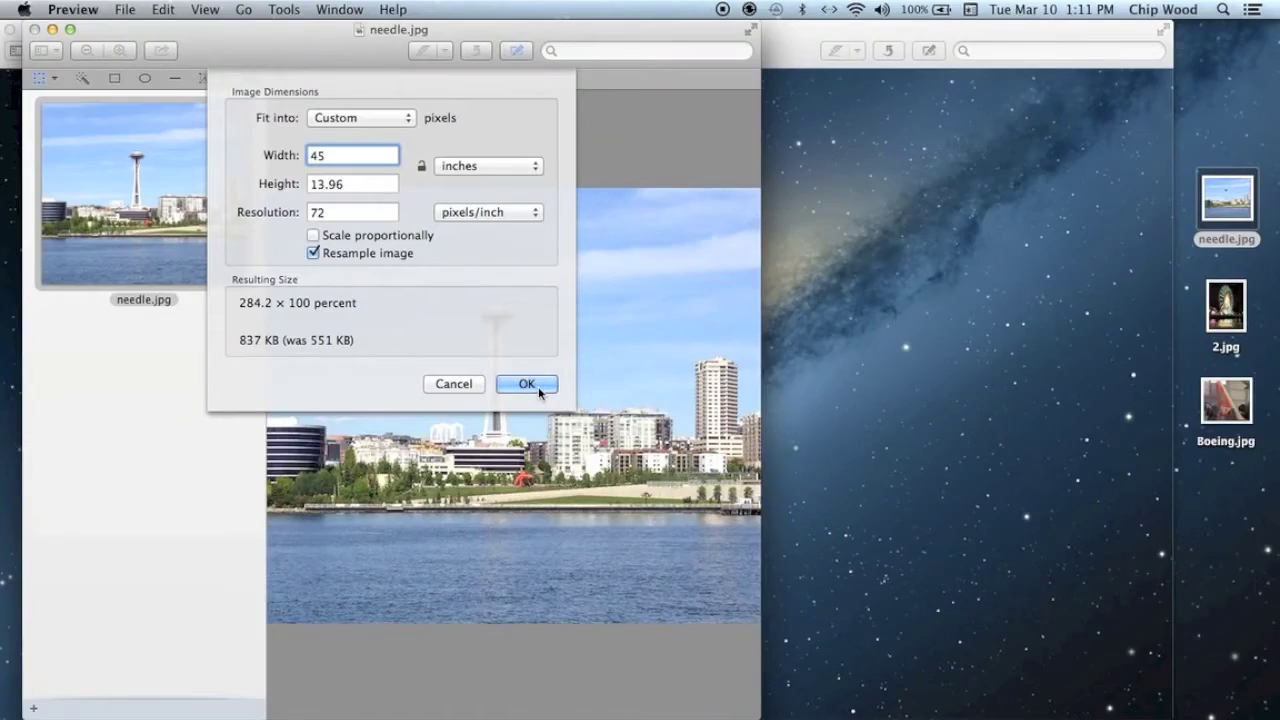
left_click(878, 617)
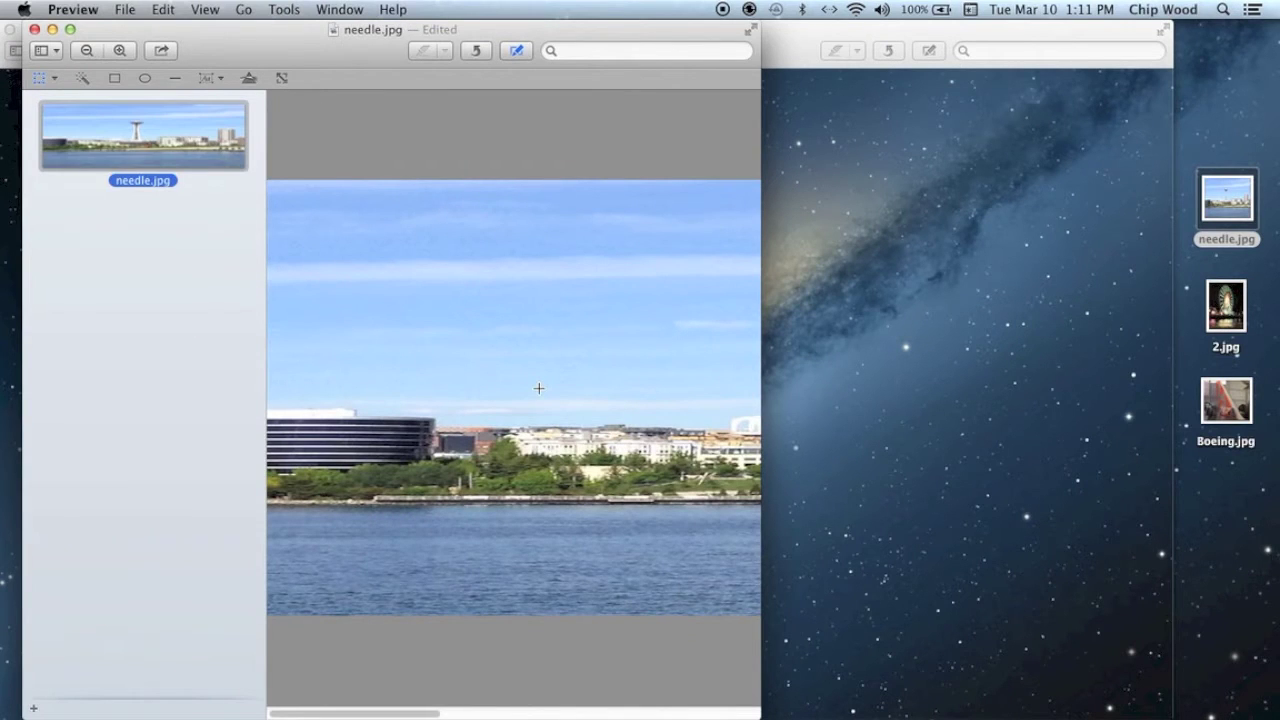
- Widen the image window, paste the original needle picture onto the stretched canvas and align it with the canvas's left edge
left_click_drag(756, 713, 1171, 716)
scroll(649, 418, "right", 5)
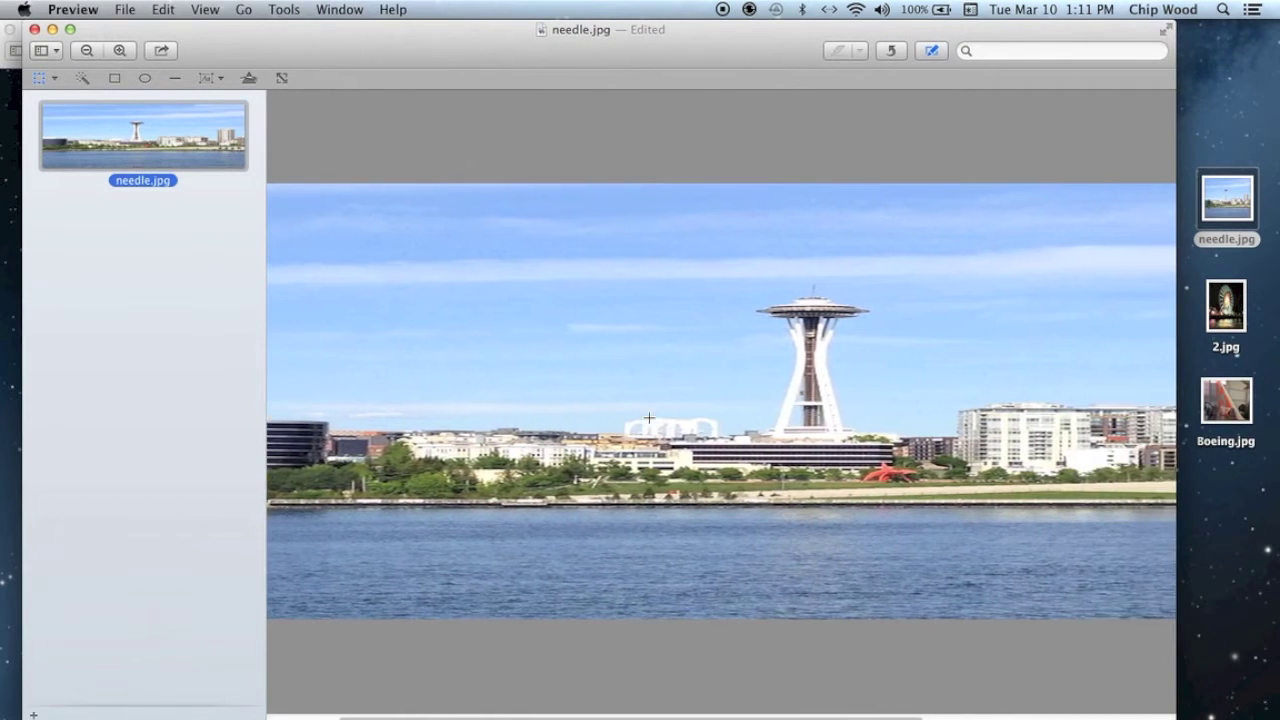
scroll(649, 418, "right", 10)
scroll(701, 414, "left", 12)
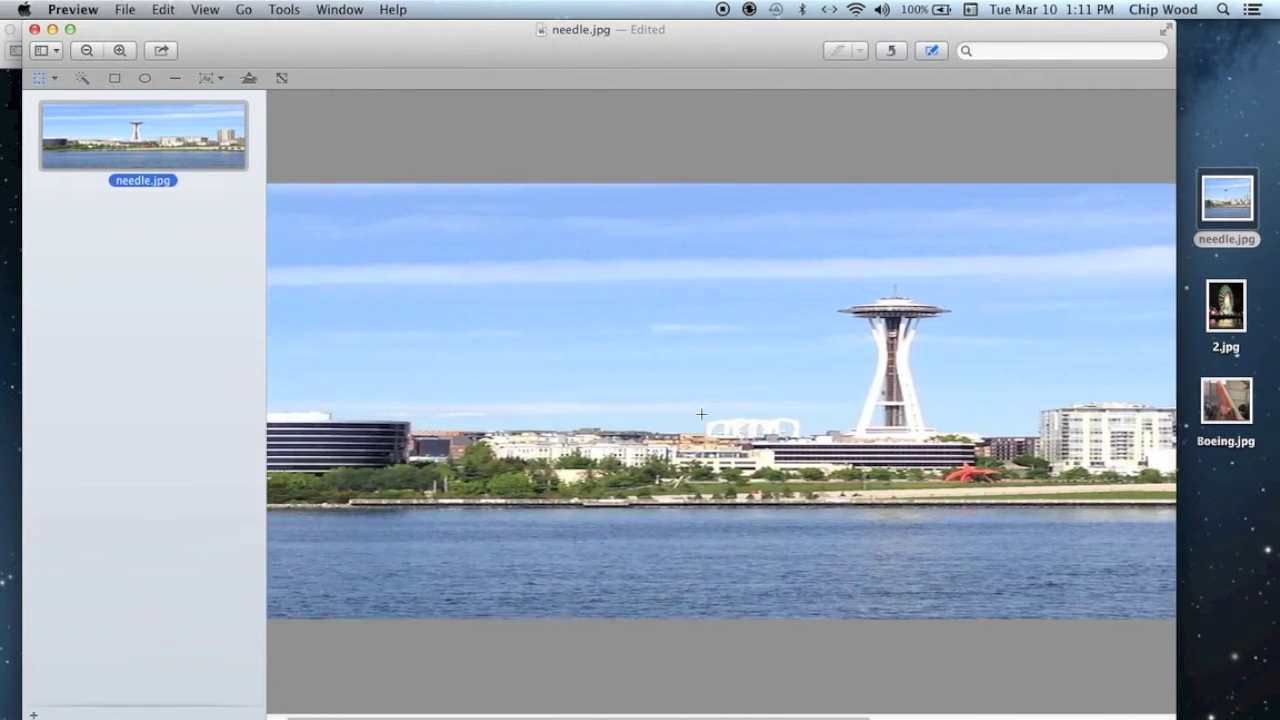
scroll(701, 414, "left", 3)
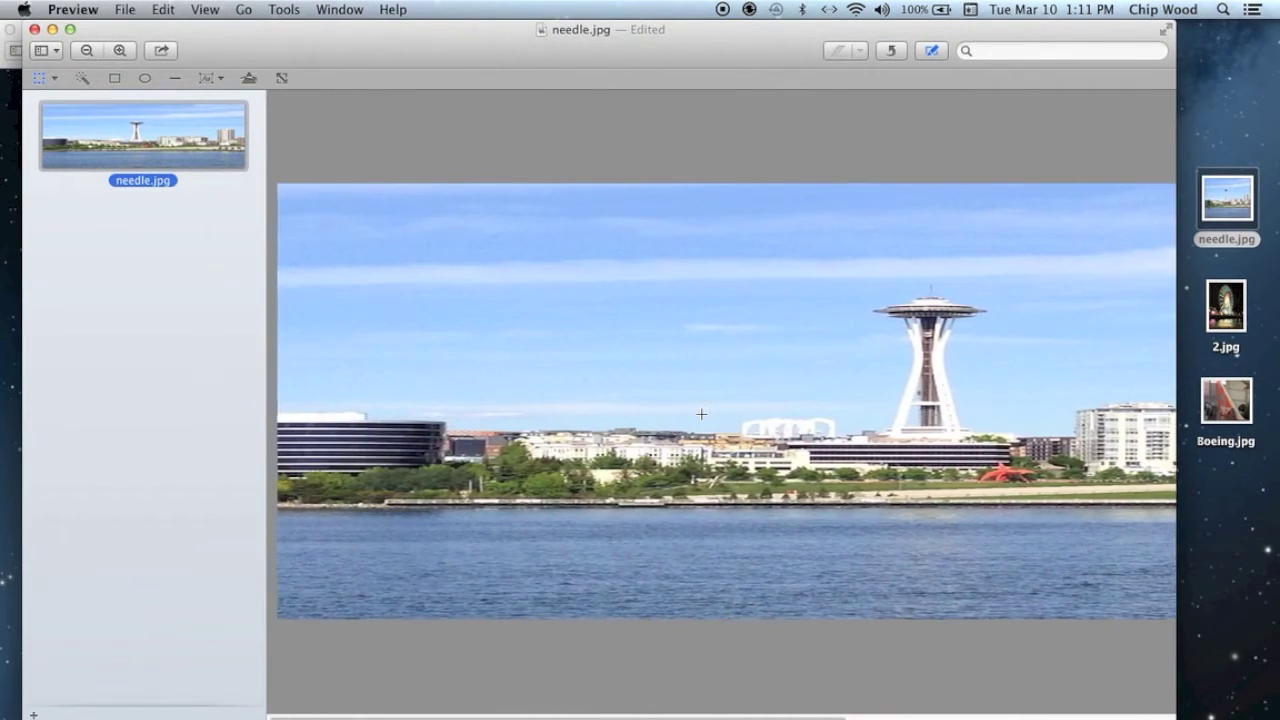
left_click(319, 349)
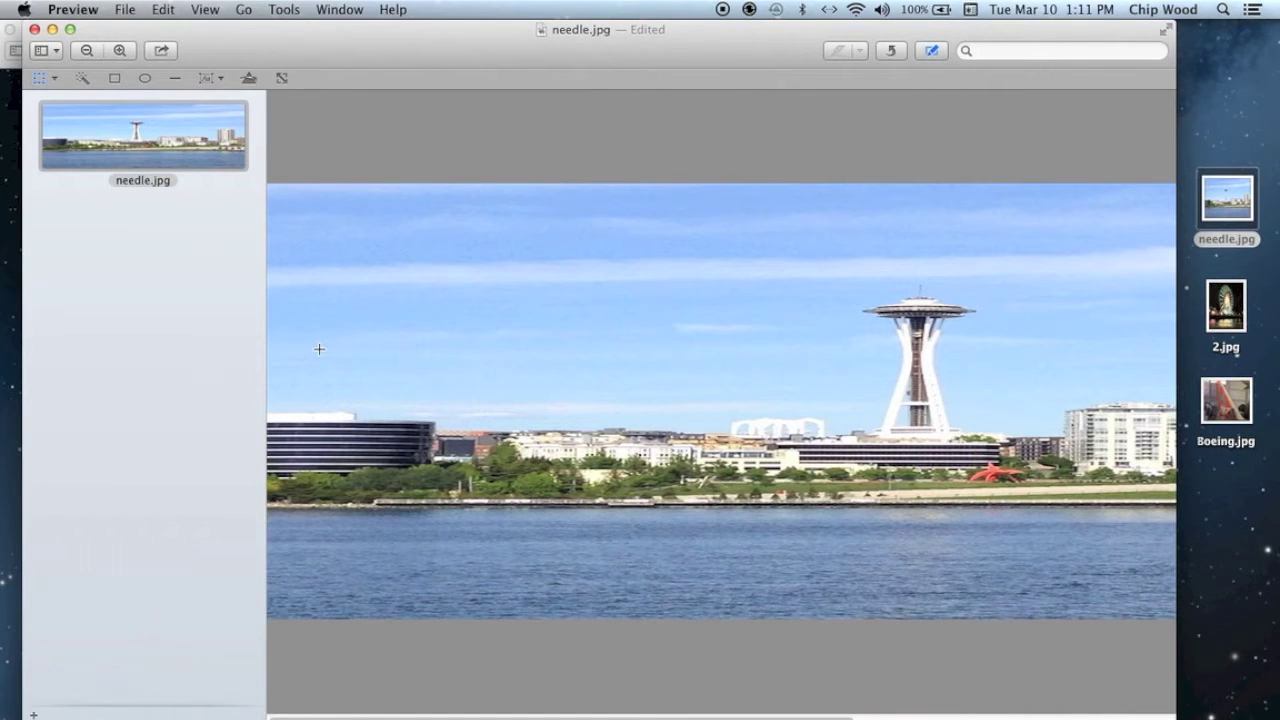
key("super+v")
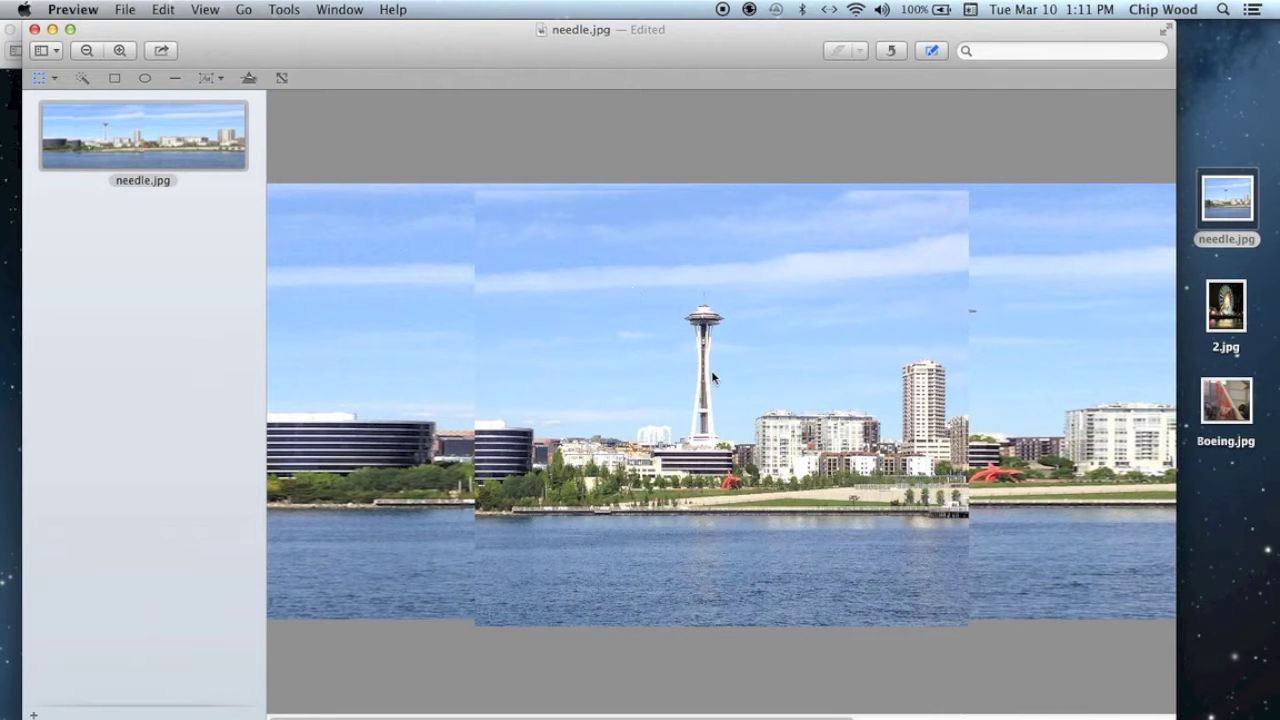
left_click(712, 372)
left_click_drag(712, 372, 504, 365)
- Open Boeing.jpg and 2.jpg together in one window and copy the Boeing picture
left_click(1241, 410)
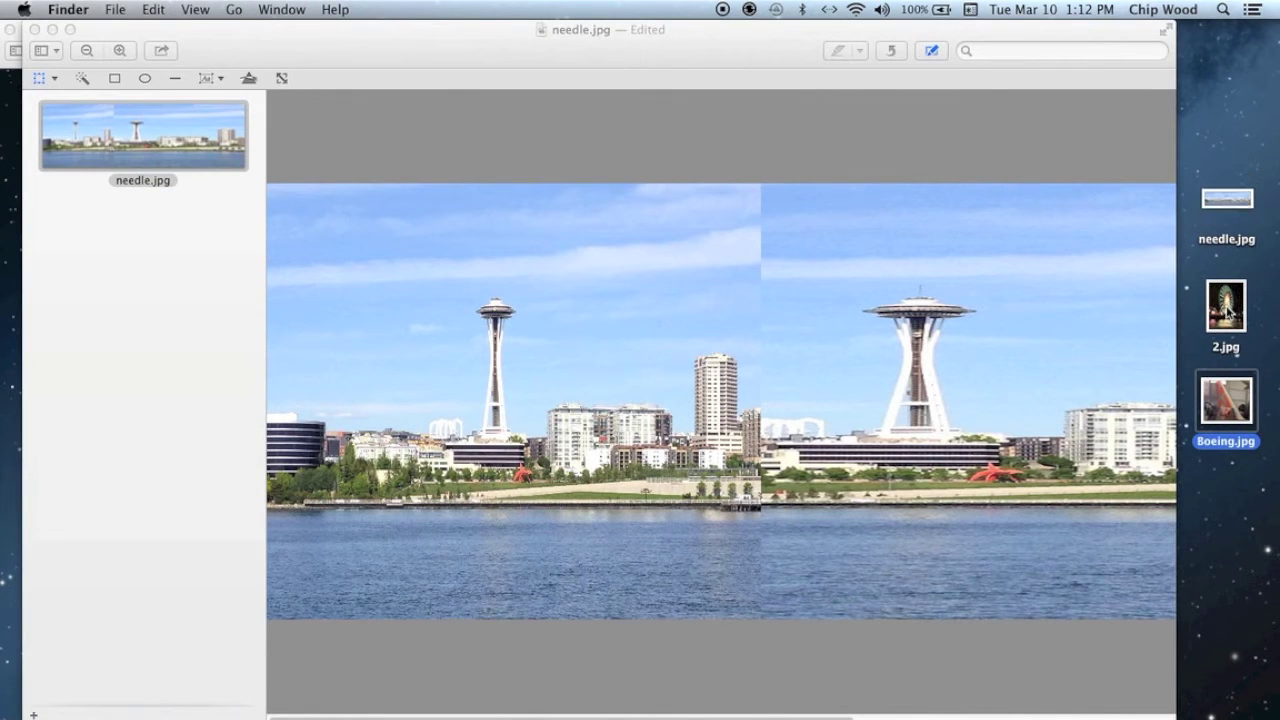
left_click(1229, 312, "super")
key("super+o")
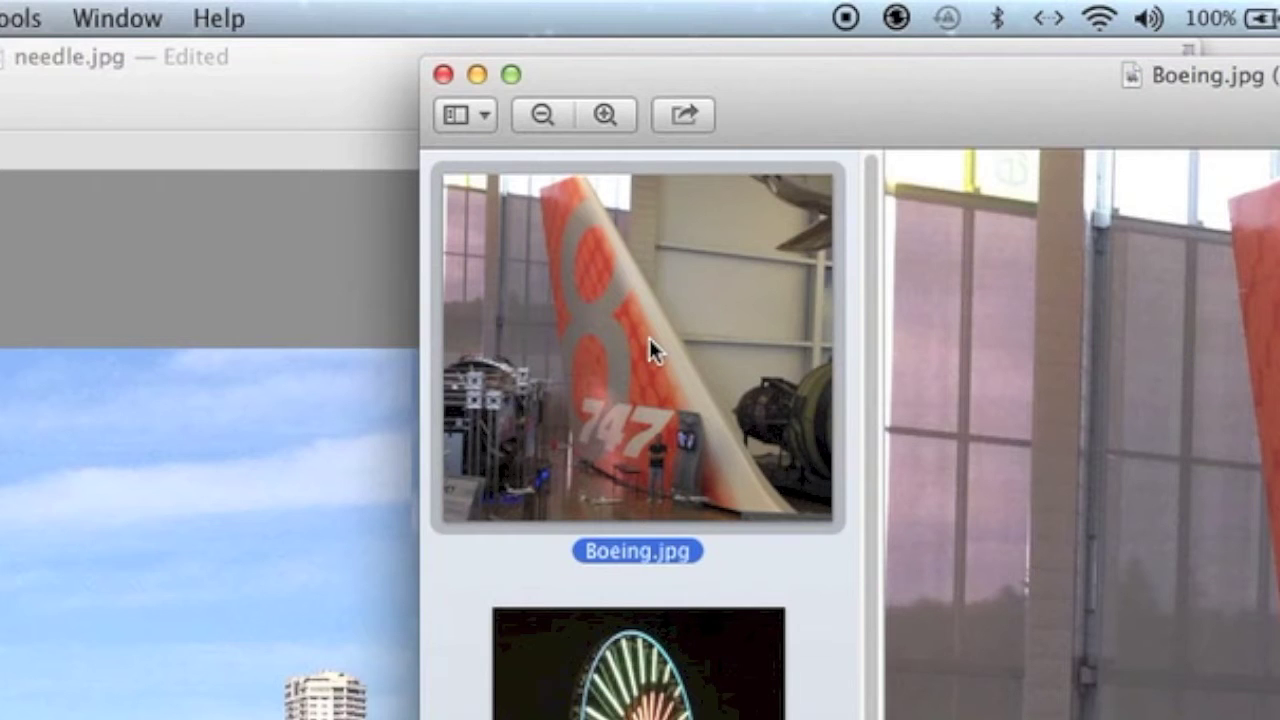
left_click(650, 341)
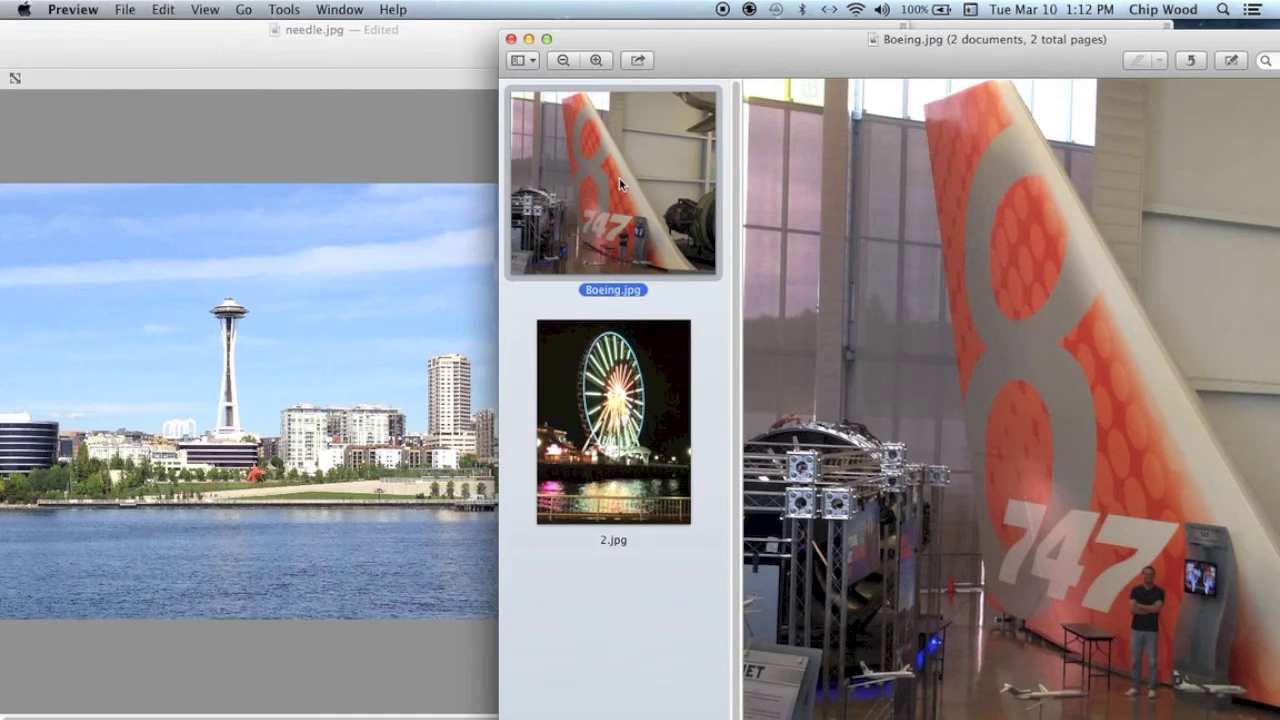
- Paste the Boeing picture into needle.jpg and scale it down to fit the canvas height beside the needle picture
left_click(337, 311)
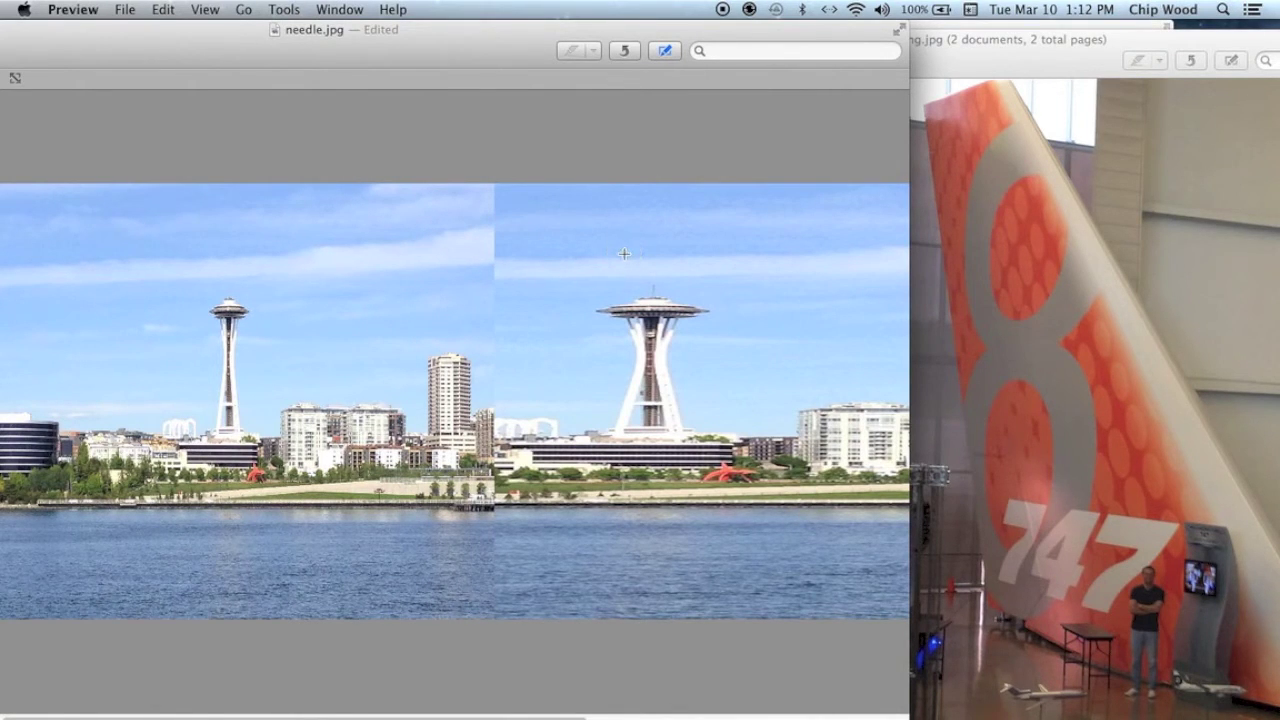
key("super+v")
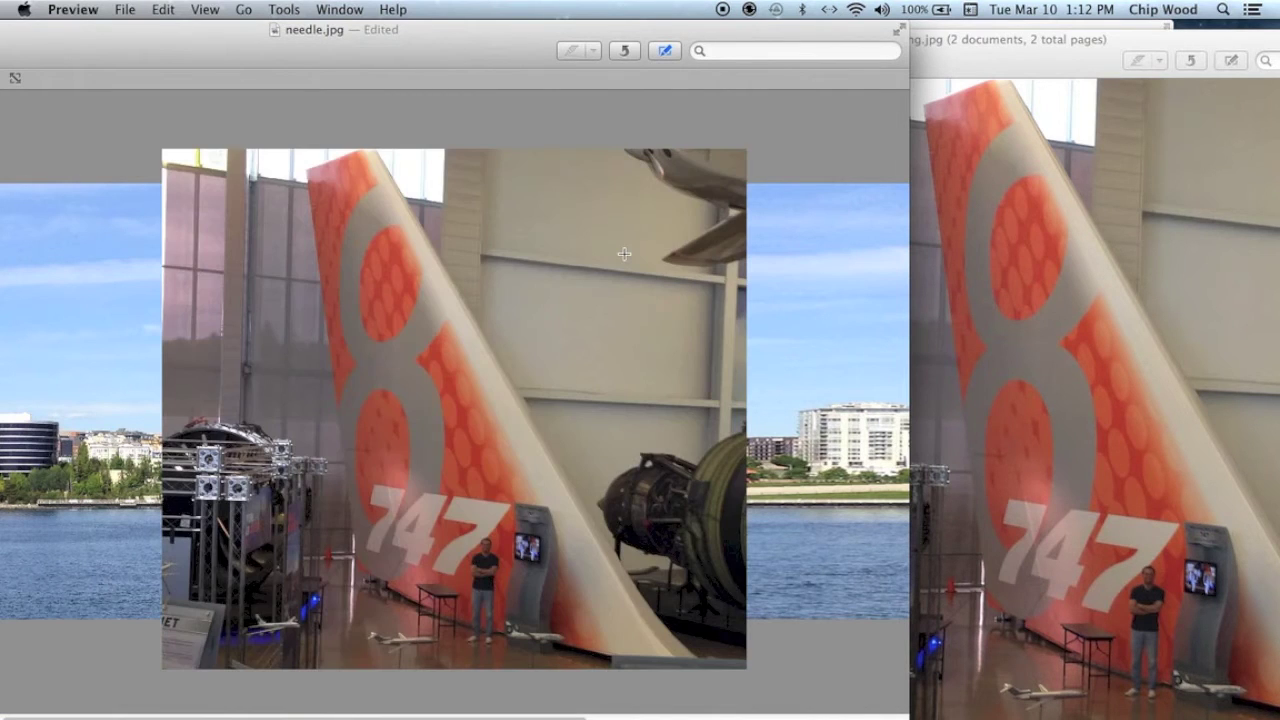
left_click_drag(378, 368, 619, 370)
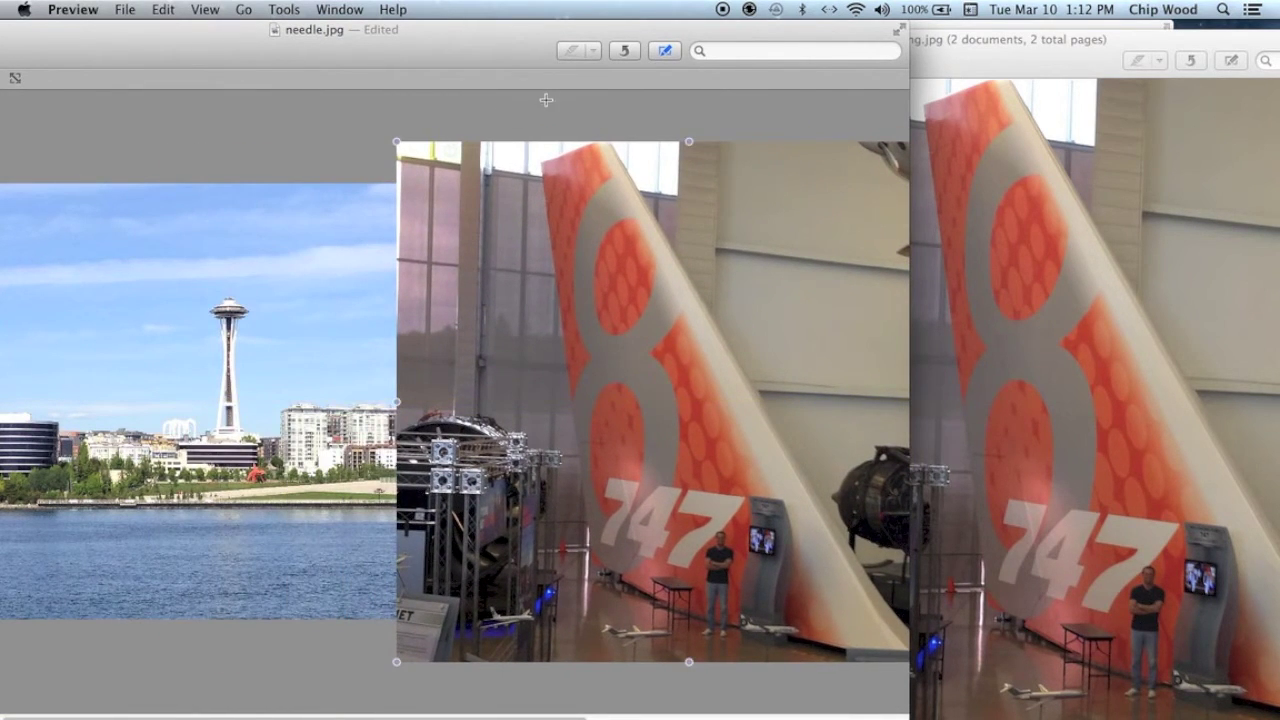
left_click_drag(396, 142, 531, 214)
scroll(540, 707, "right", 10)
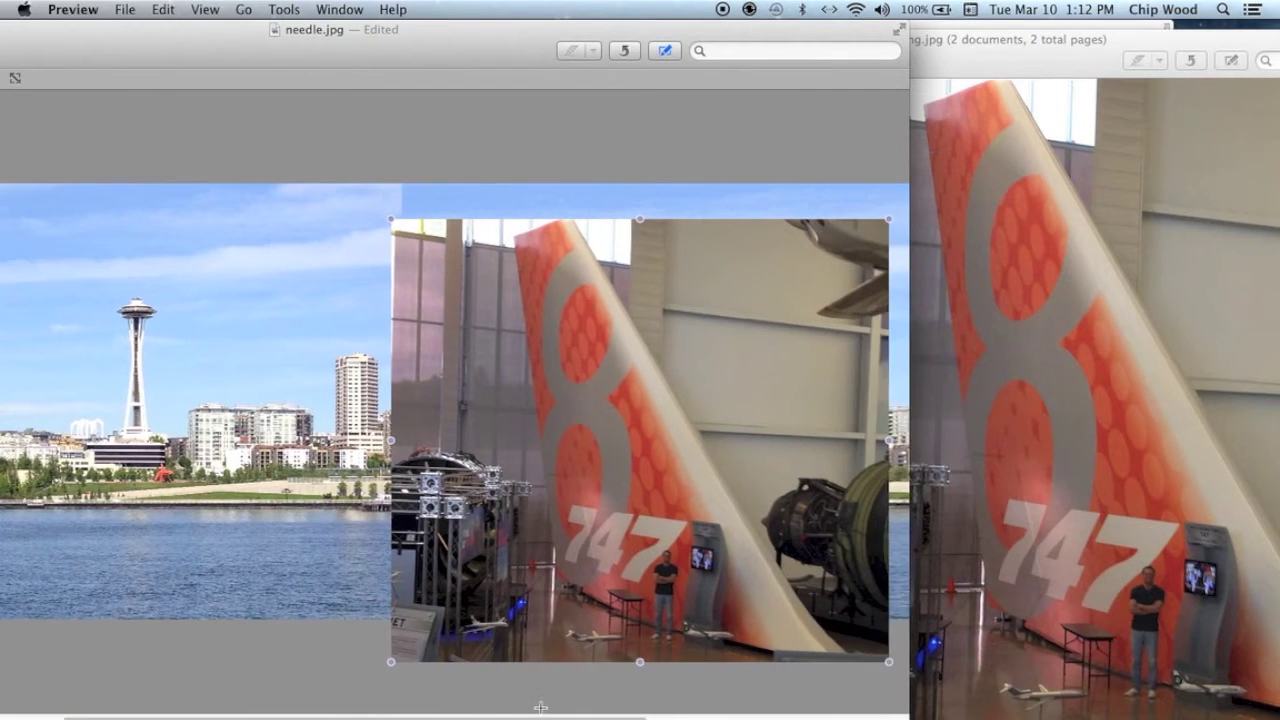
- Copy the Ferris wheel picture 2.jpg and close the window holding the two source pictures
left_click(1255, 272)
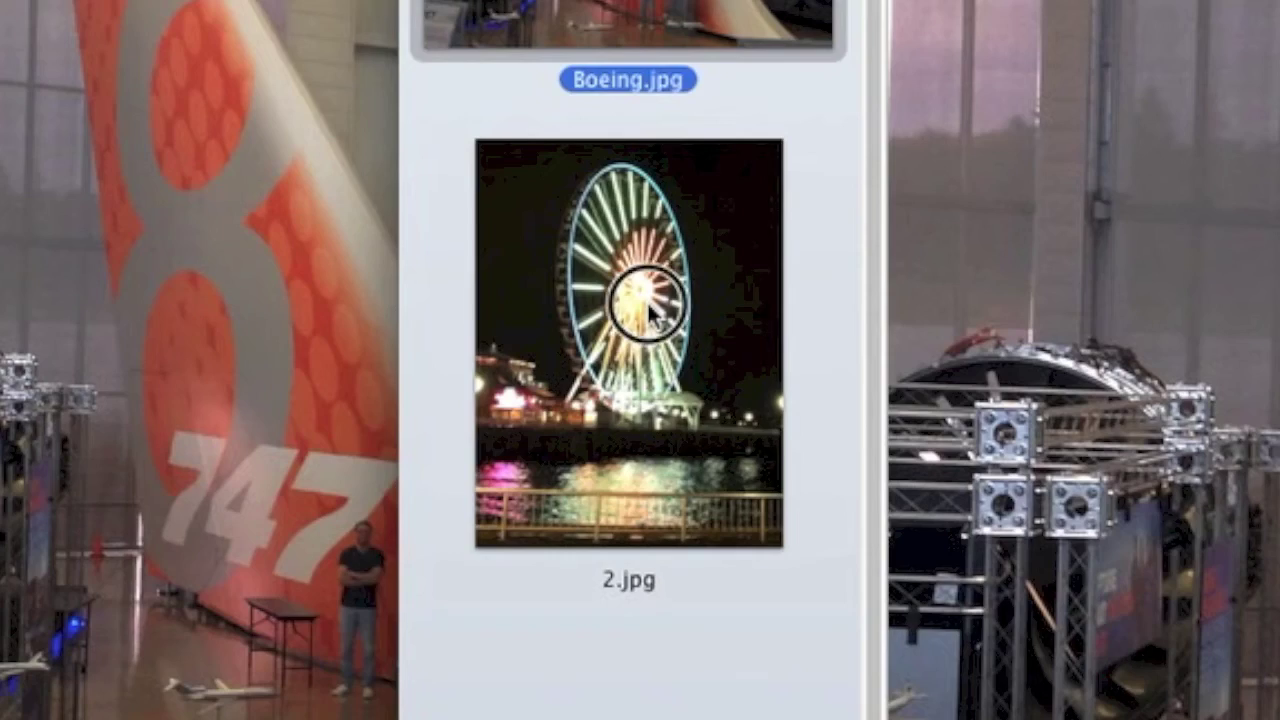
left_click(625, 405)
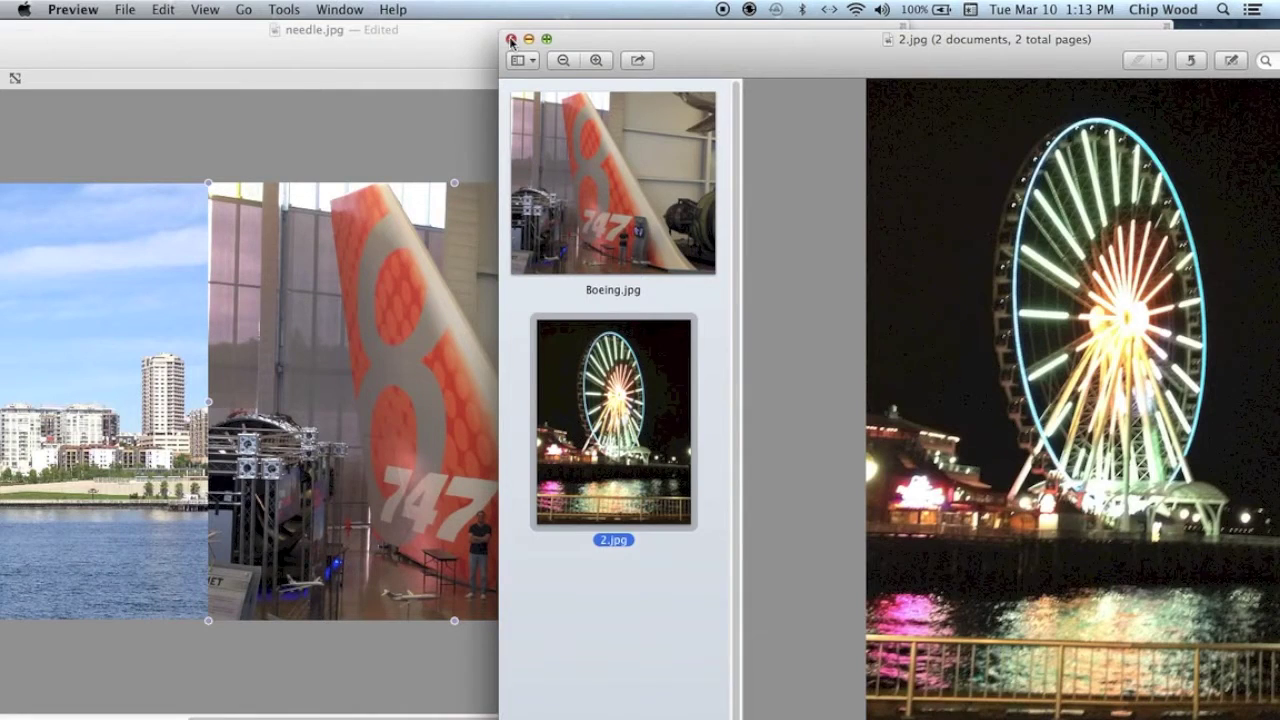
left_click(511, 40)
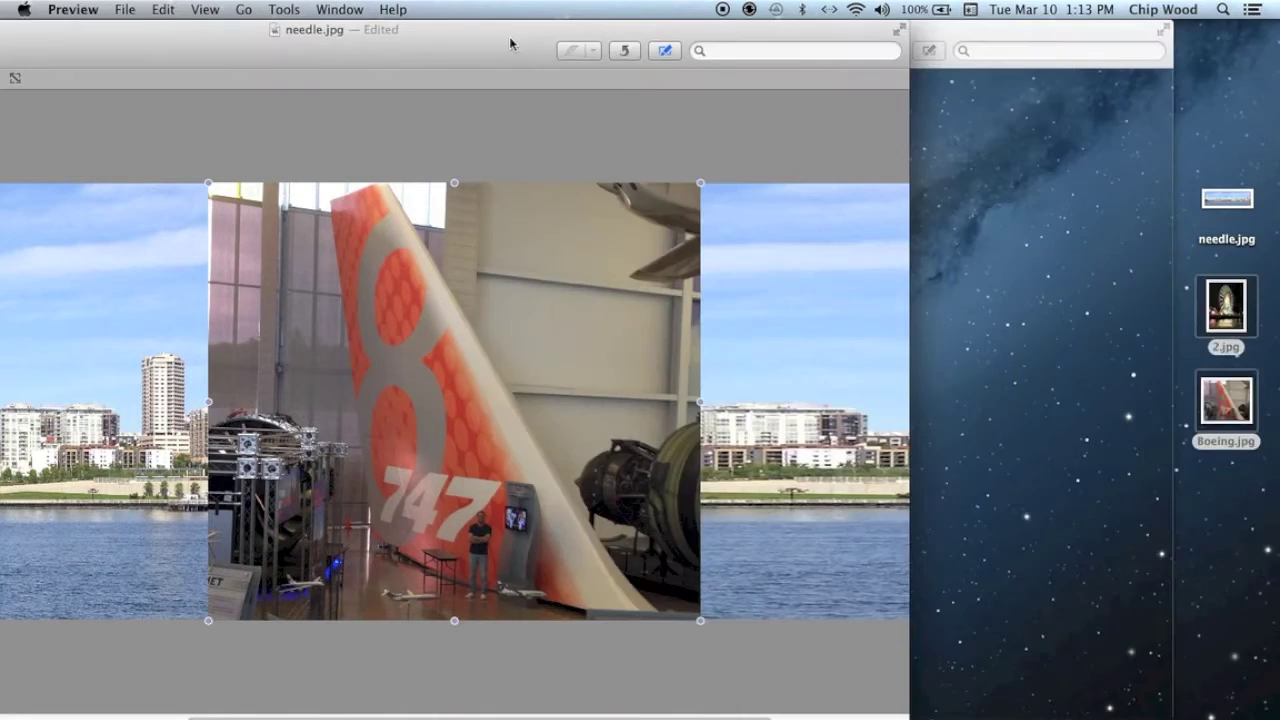
- Paste the Ferris wheel picture into needle.jpg, scale it to the canvas height and place it directly beside the Boeing picture
left_click(737, 412)
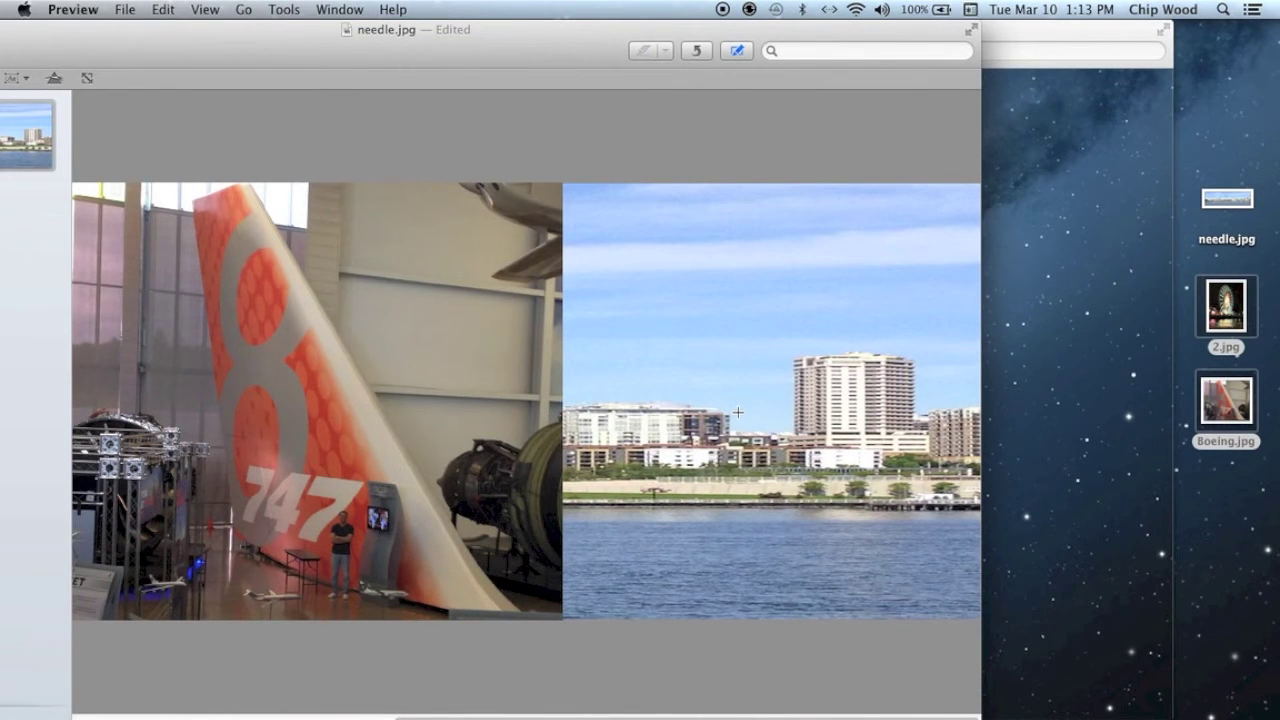
key("super+v")
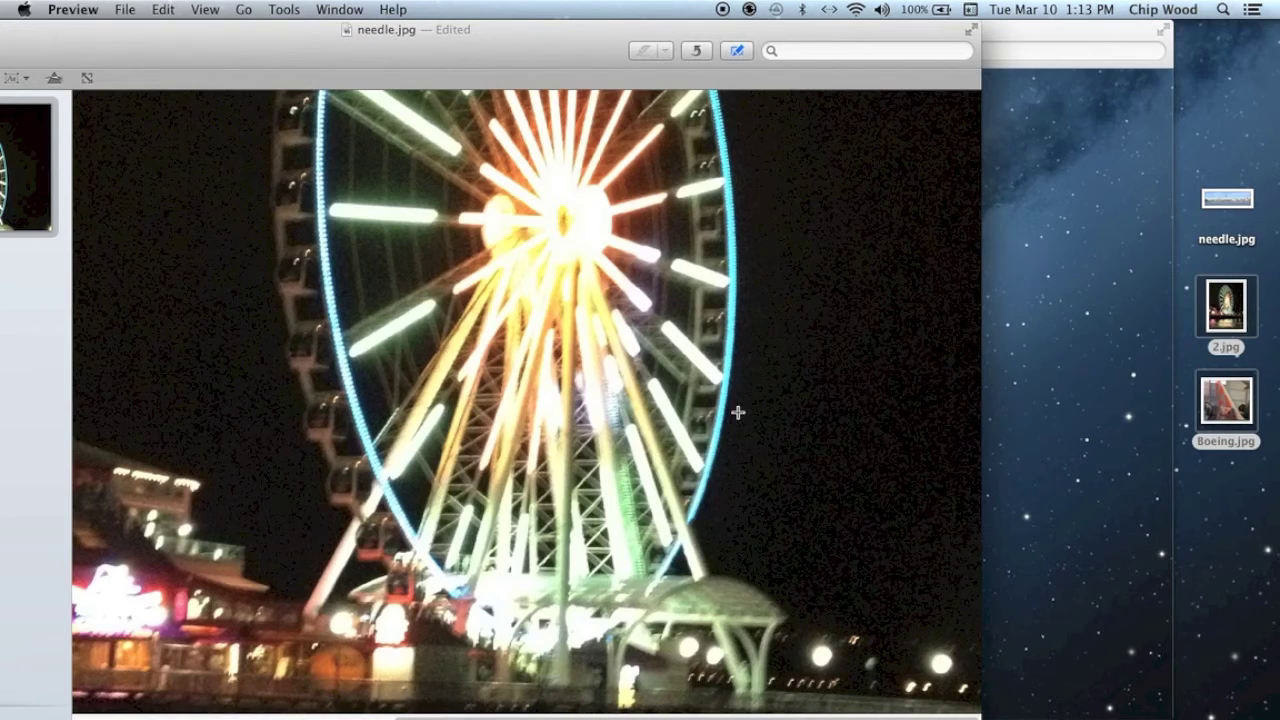
key("super+minus")
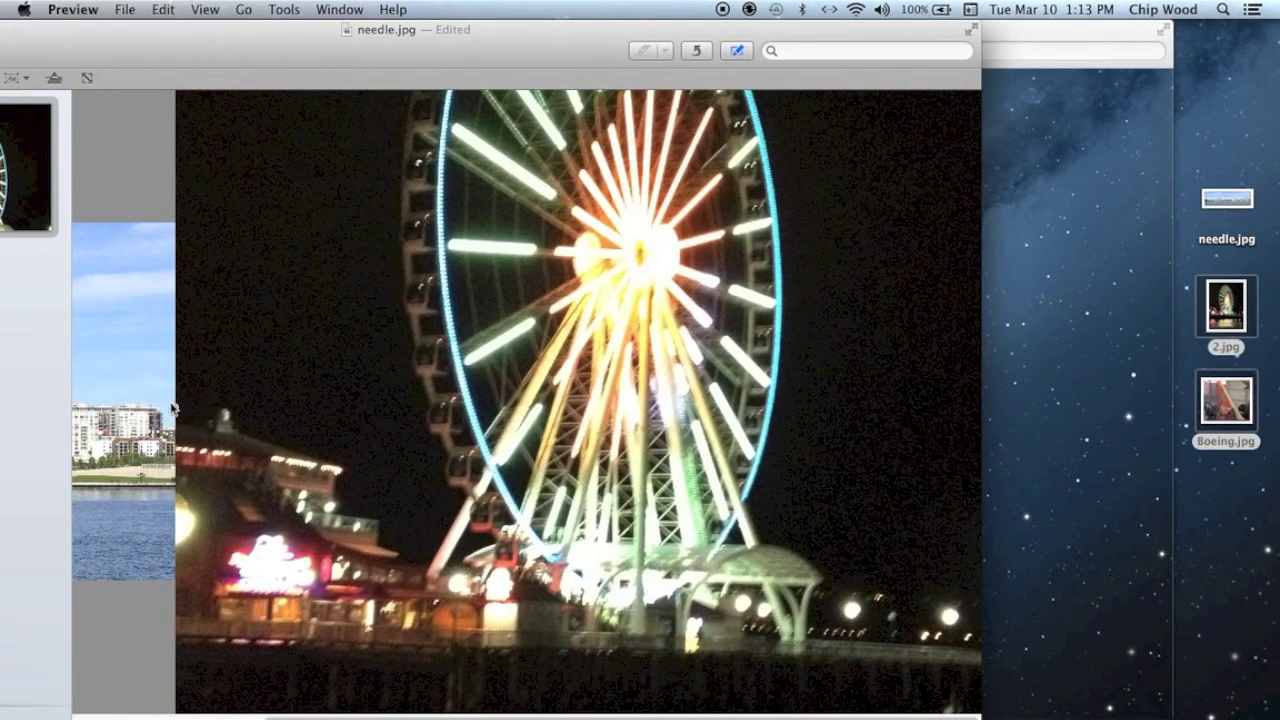
left_click_drag(211, 409, 653, 404)
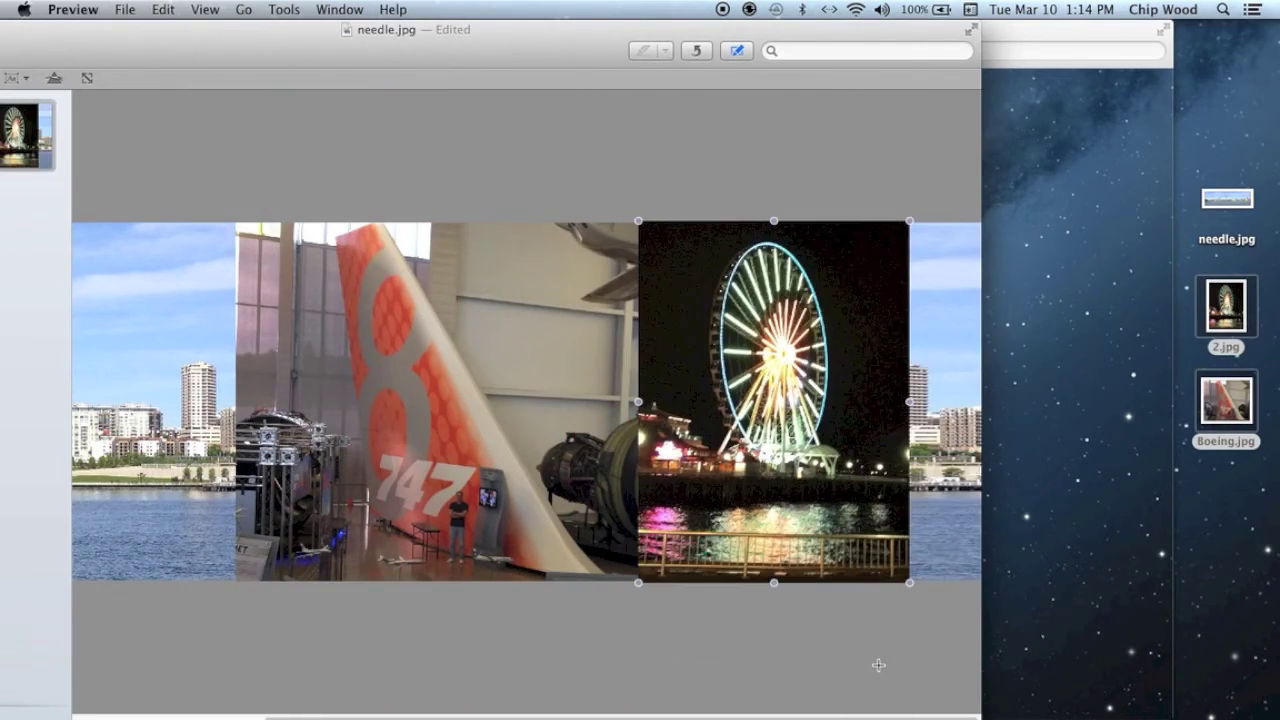
left_click(923, 633)
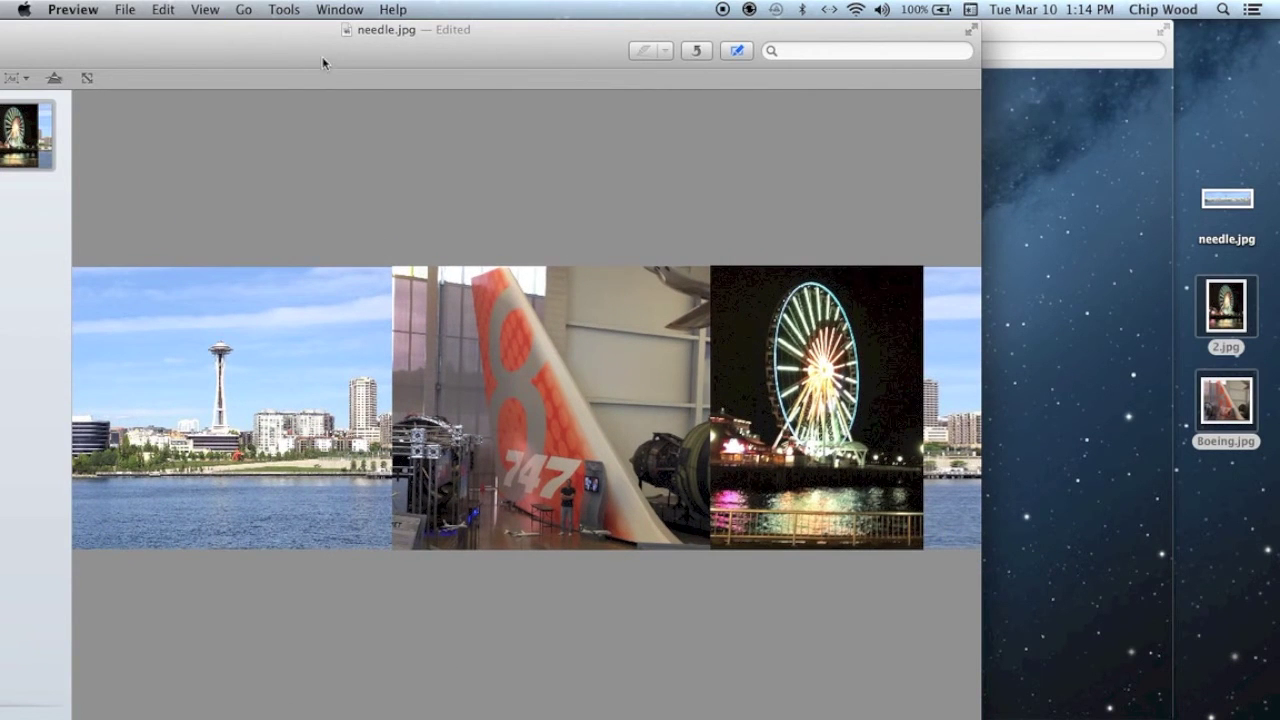
left_click(206, 12)
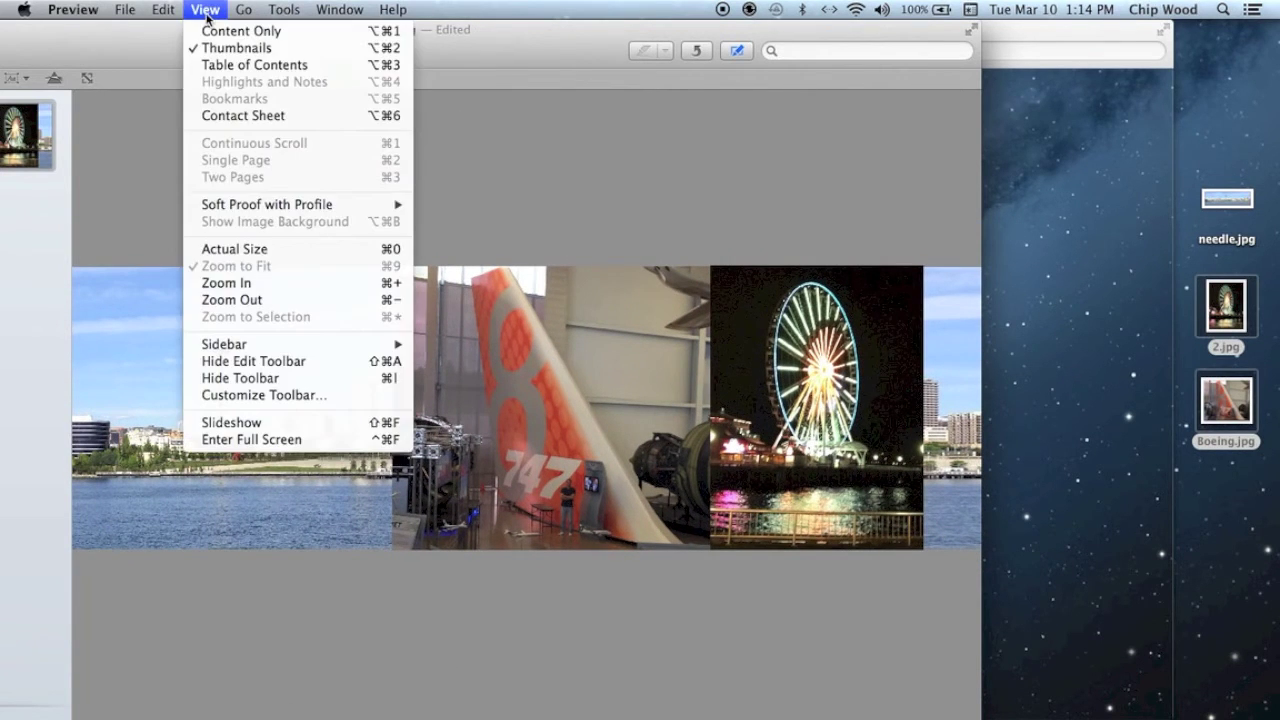
left_click(247, 302)
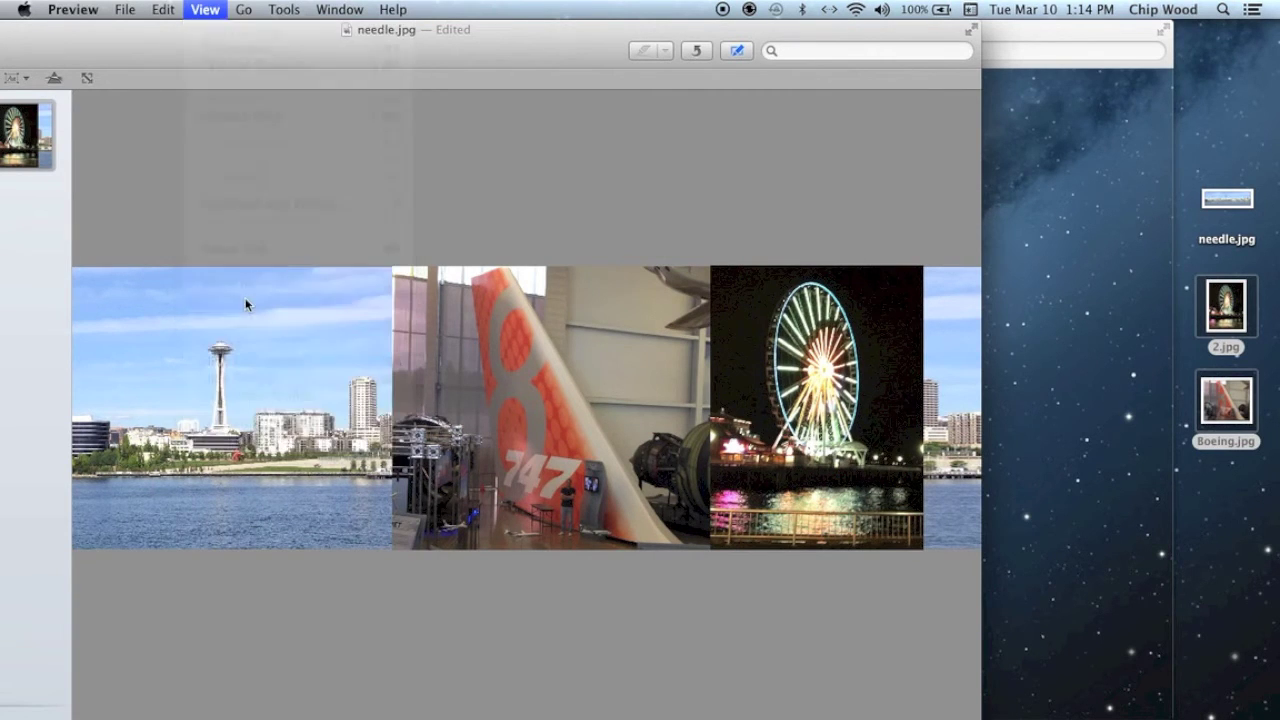
- Crop needle.jpg to the three side-by-side pictures, removing the leftover strip of the original image beyond the Ferris wheel
left_click_drag(94, 269, 905, 544)
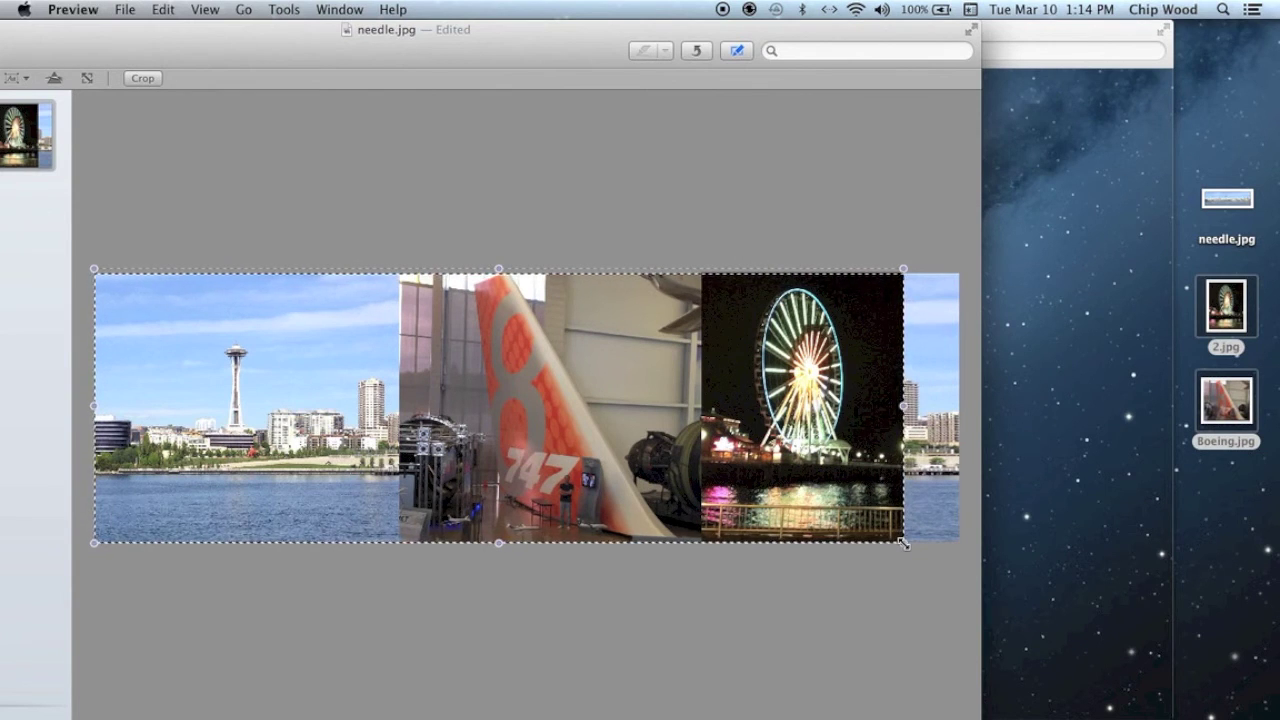
left_click(286, 15)
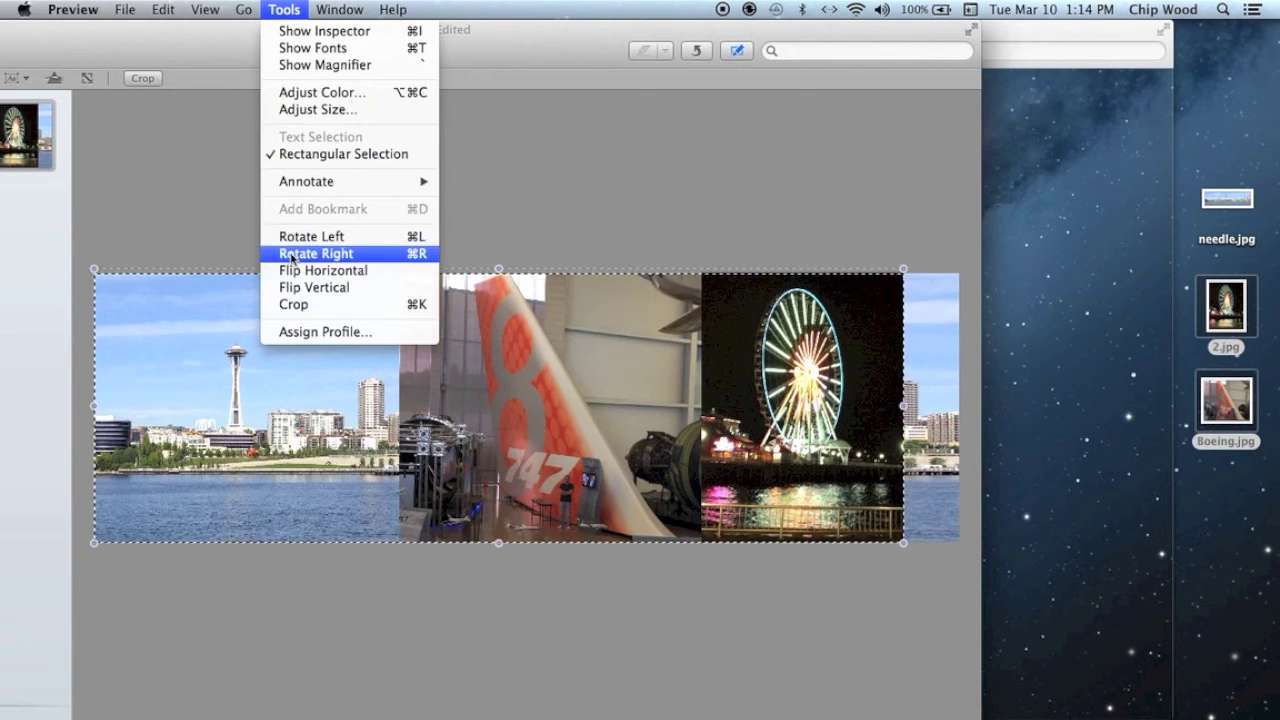
left_click(303, 308)
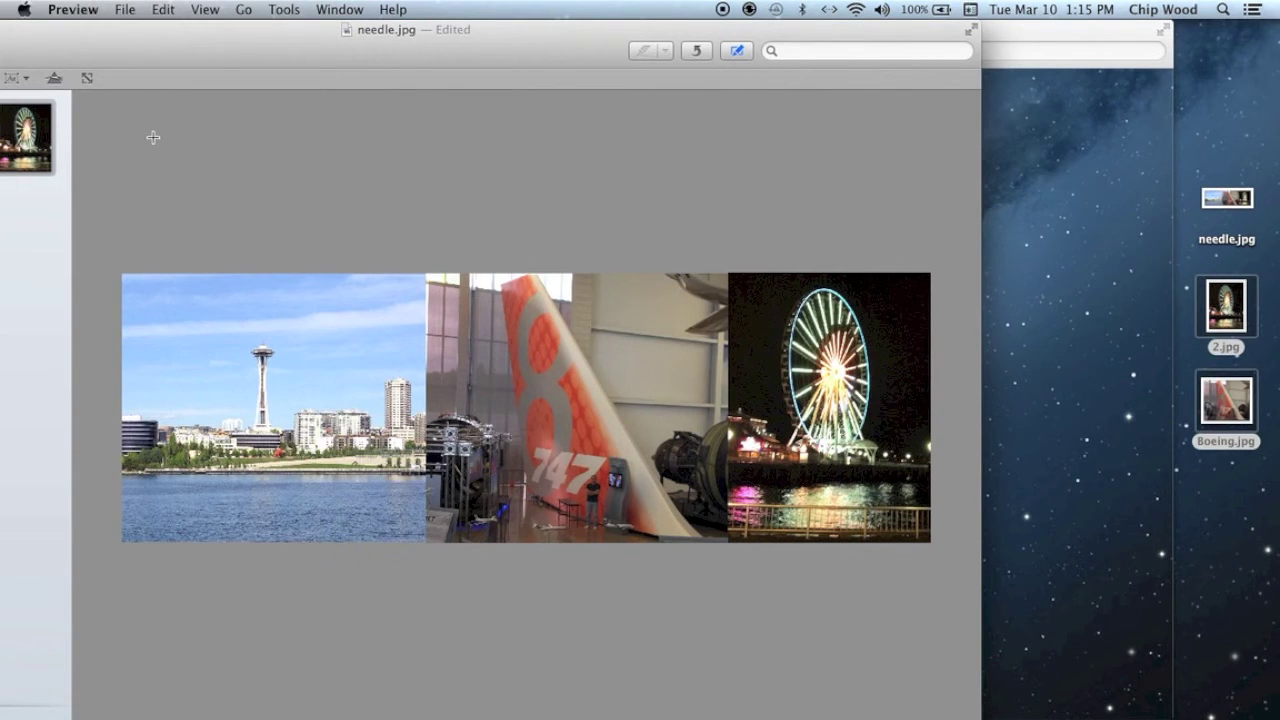
- Export the combined image to the Desktop as a JPEG named "merged" and open the exported file
left_click(125, 12)
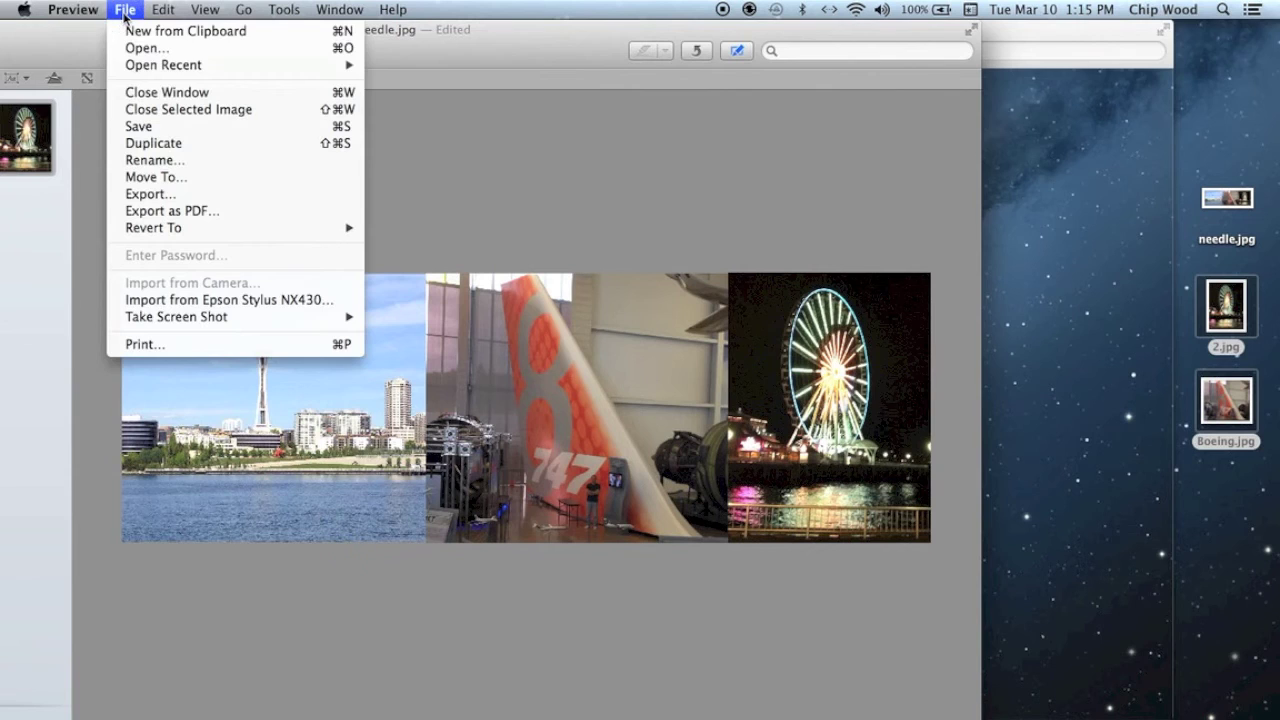
left_click(186, 193)
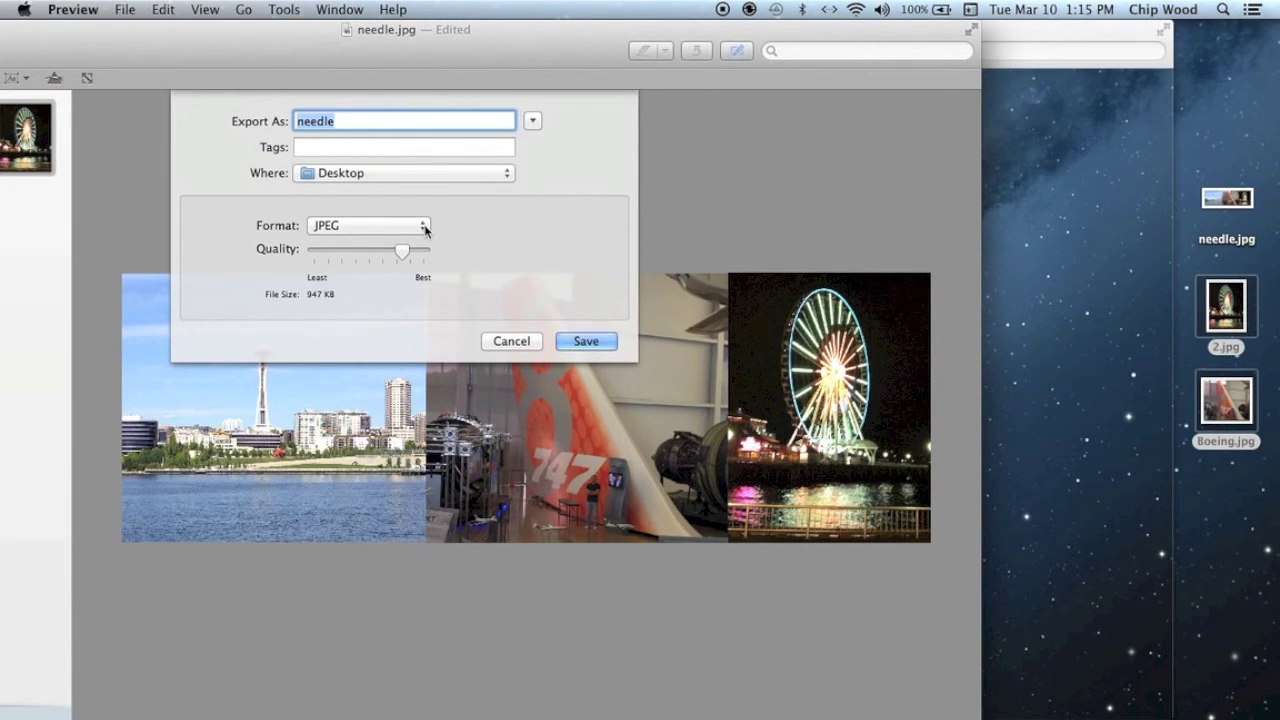
left_click(420, 227)
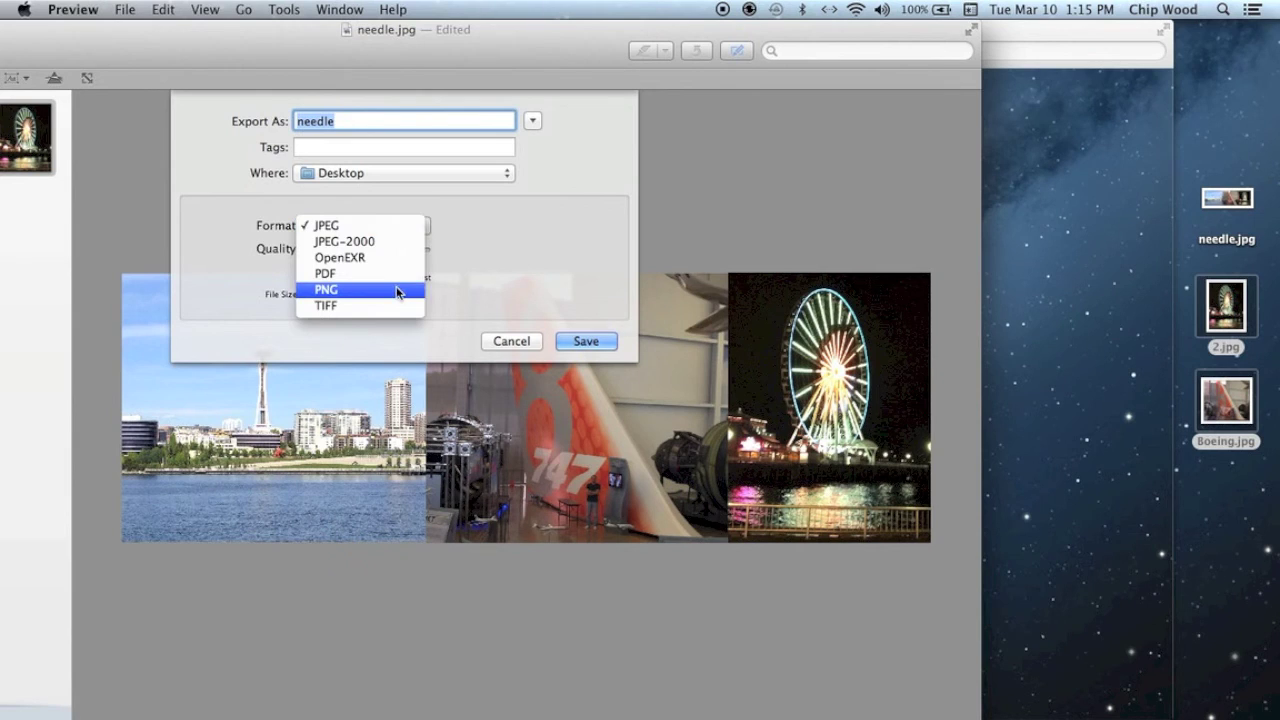
left_click(381, 231)
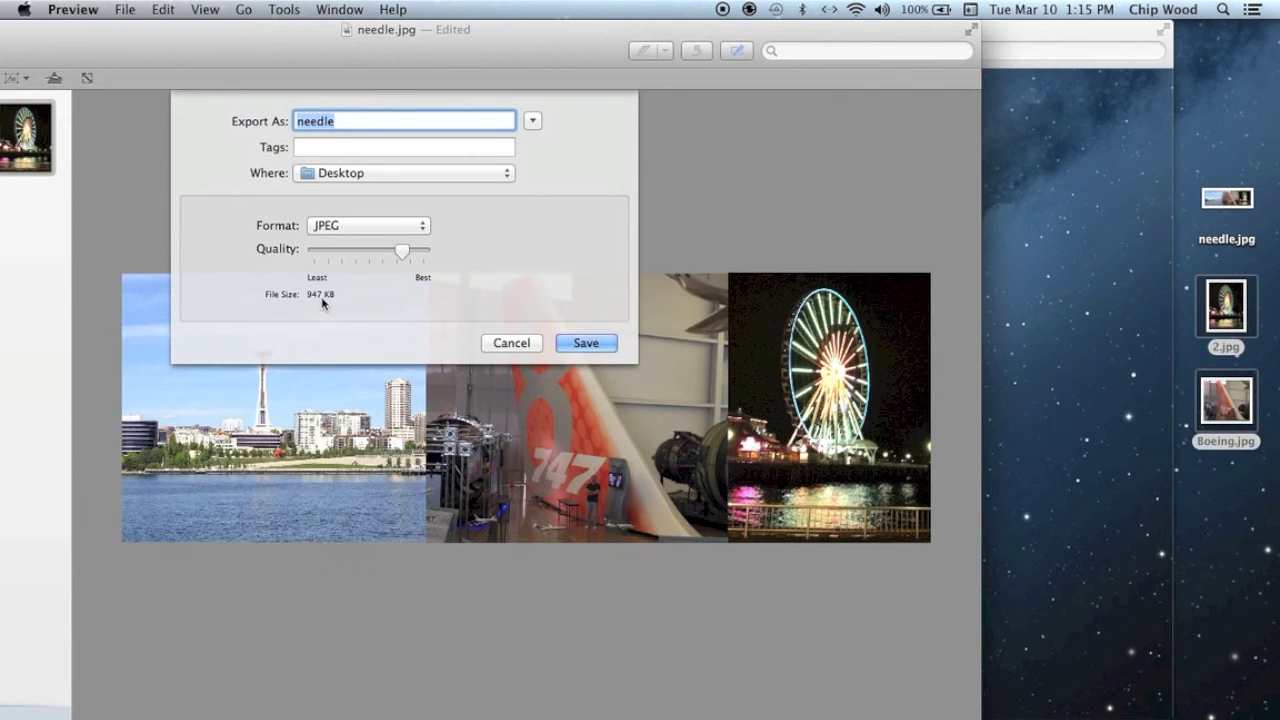
type("needle2")
left_click(596, 345)
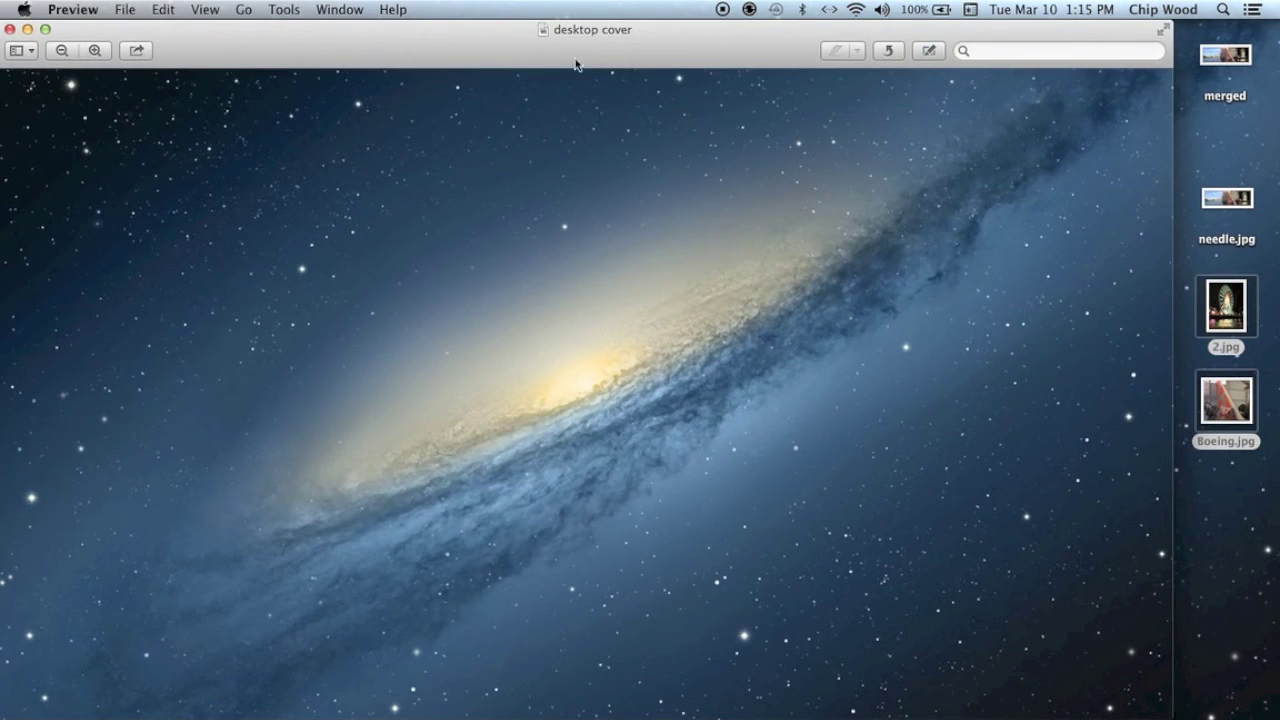
left_click(1228, 55)
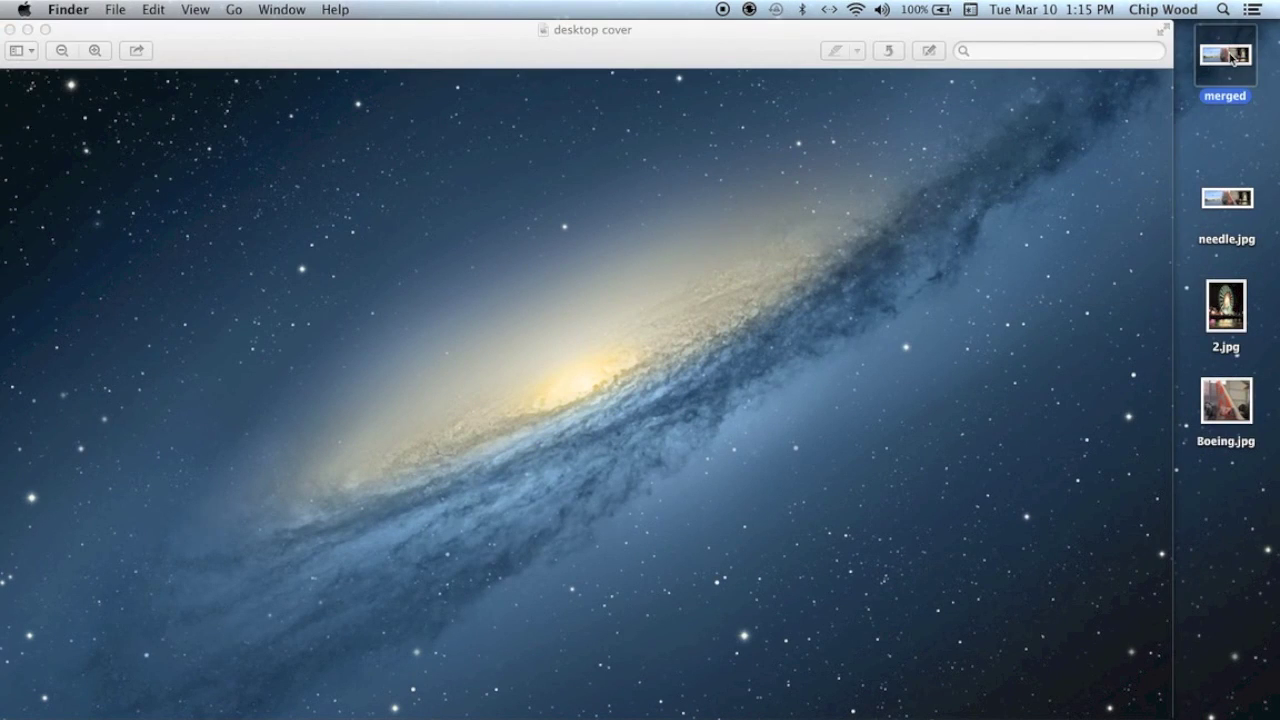
double_click(1228, 55)
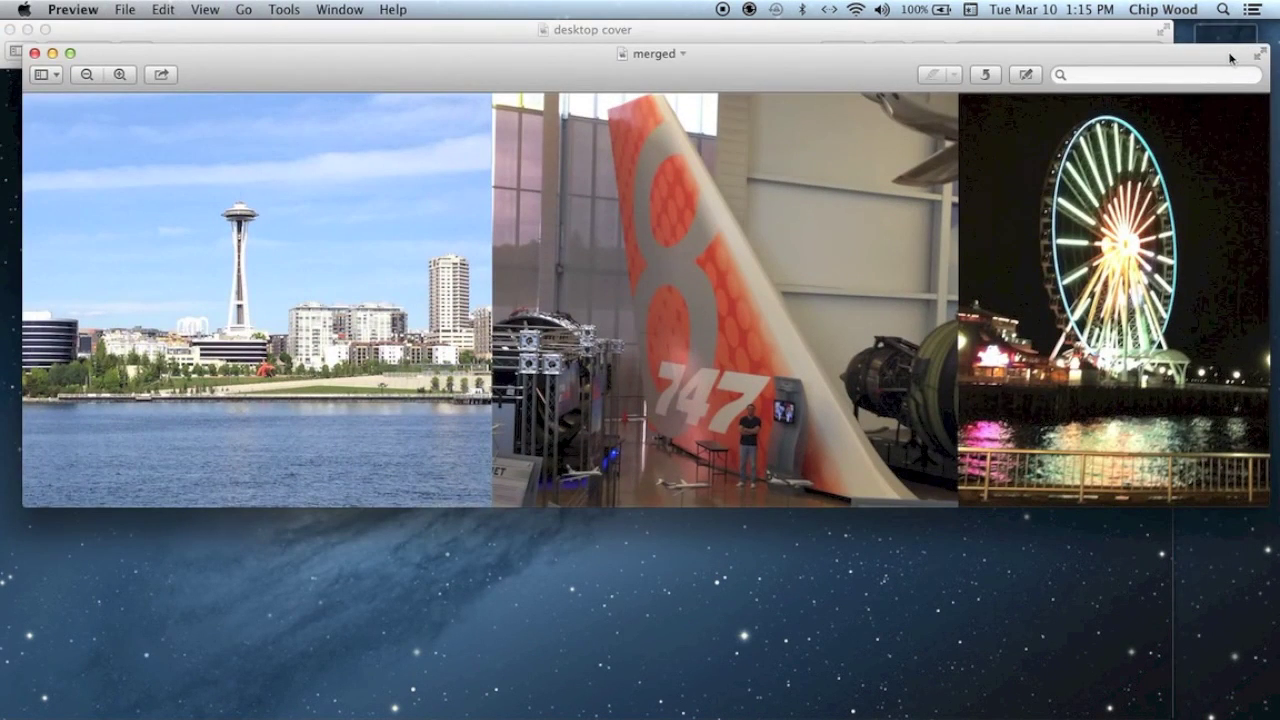